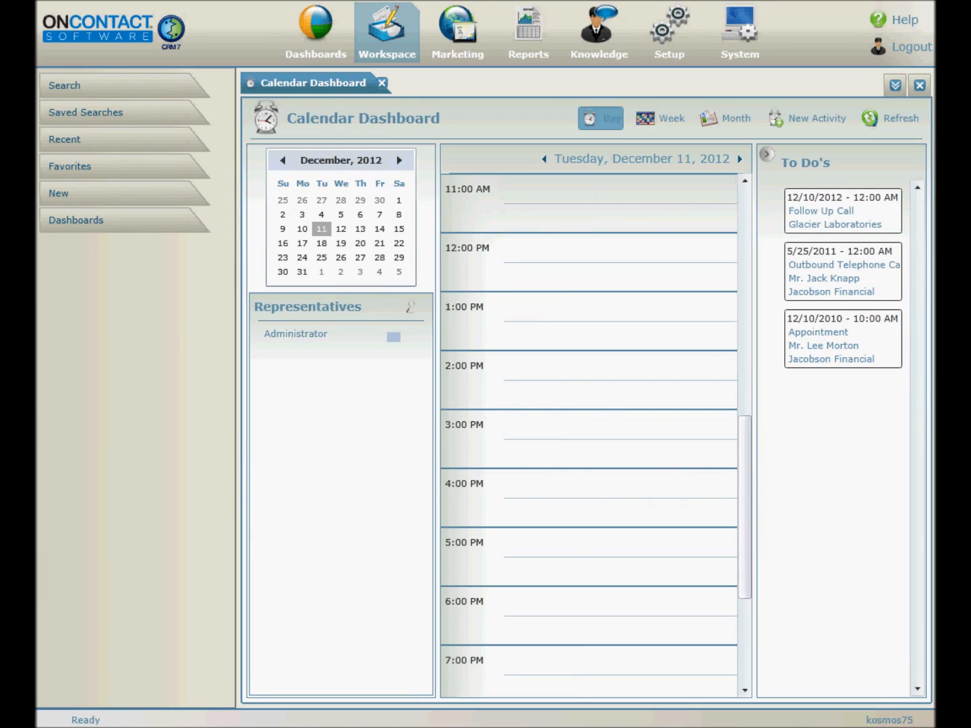
# Search all record types for "ash" and open the Ash Equipment LLC record
pyautogui.click(81, 90)
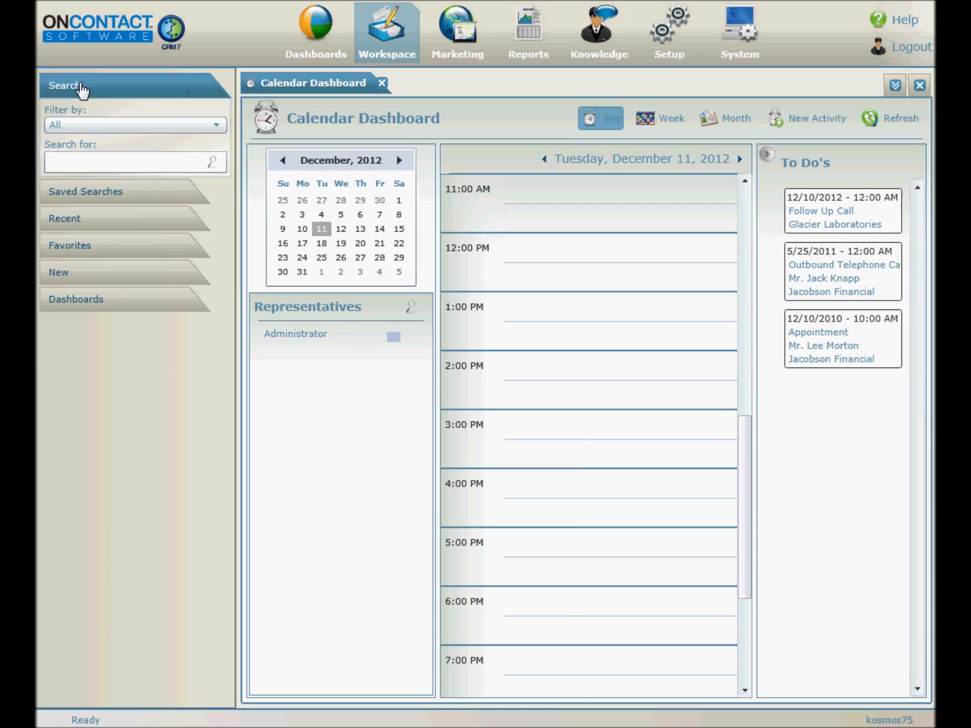
pyautogui.click(93, 157)
pyautogui.write('ash')
pyautogui.click(213, 165)
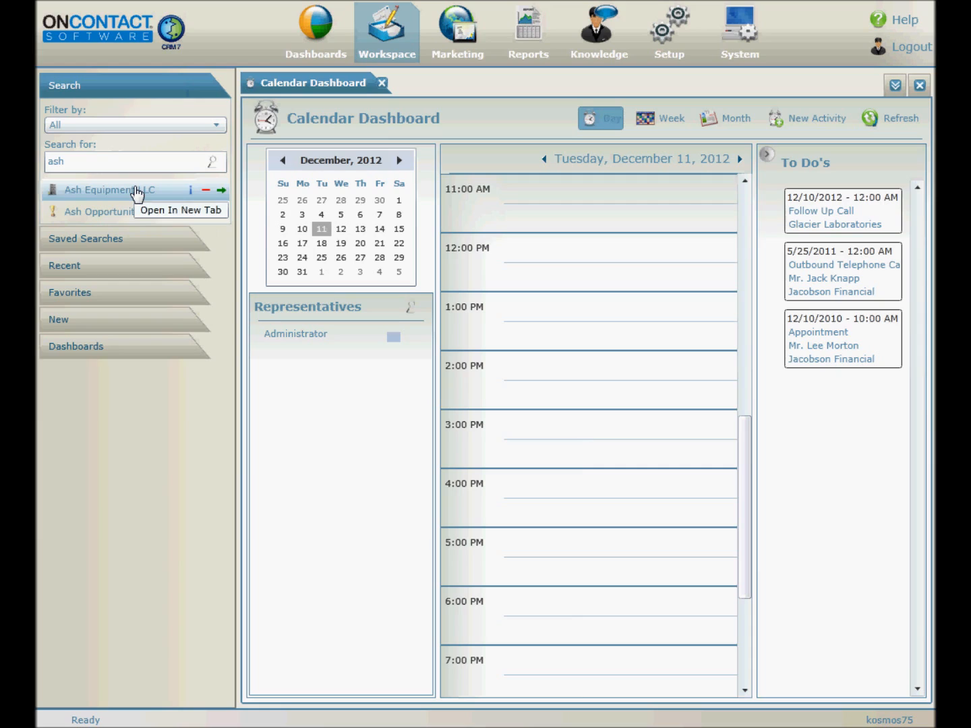
pyautogui.click(107, 190)
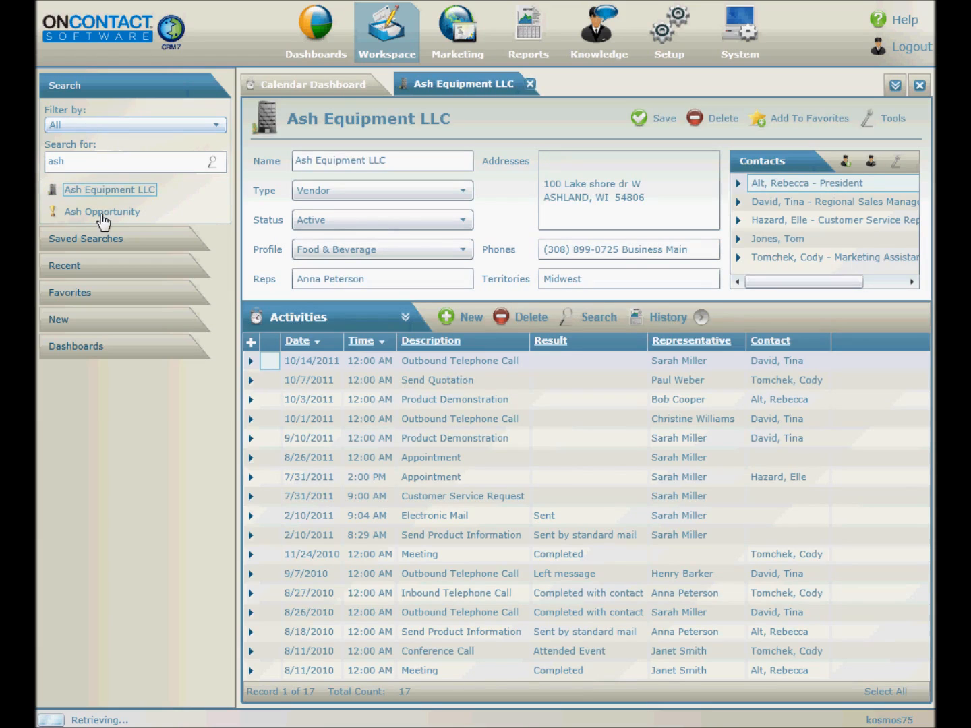
# Filter the search by Company and run the "ash" search again
pyautogui.moveTo(103, 215)
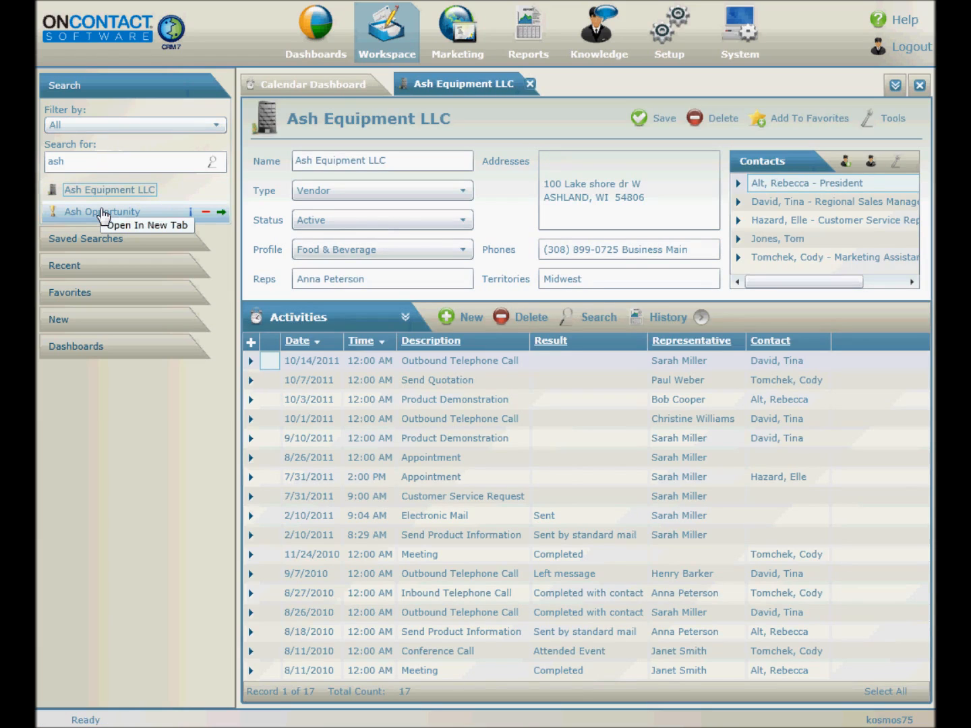
pyautogui.click(219, 130)
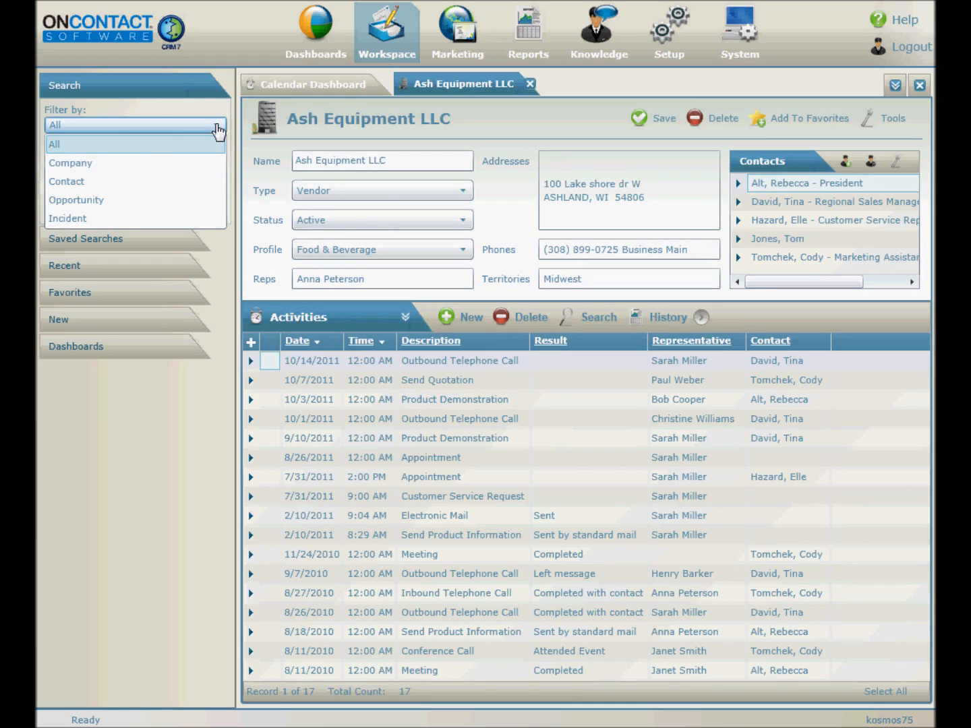
pyautogui.click(186, 165)
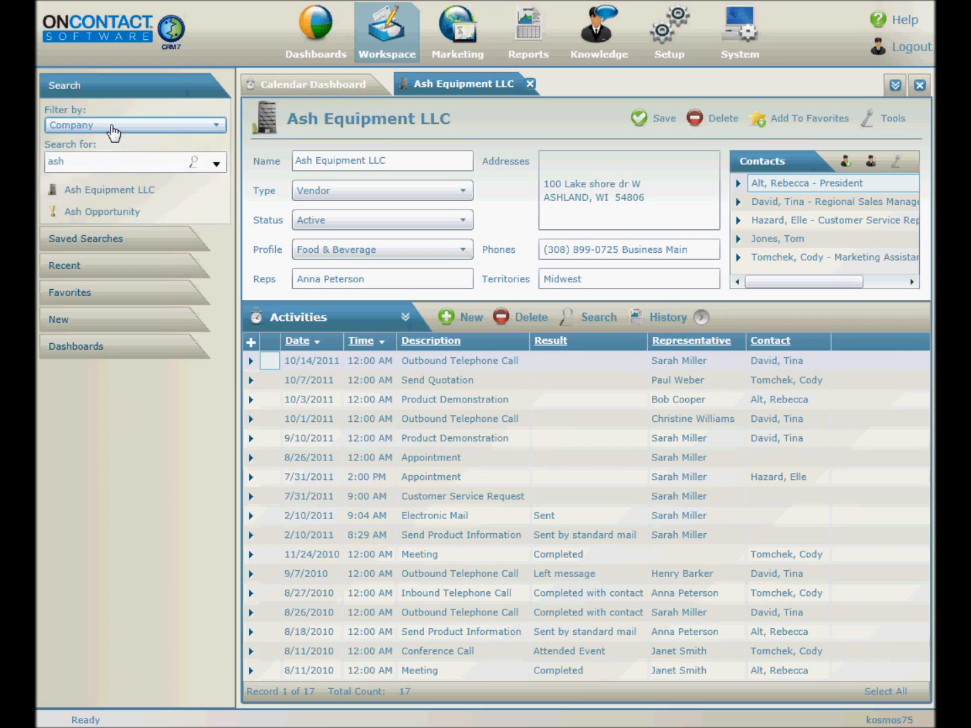
pyautogui.click(194, 164)
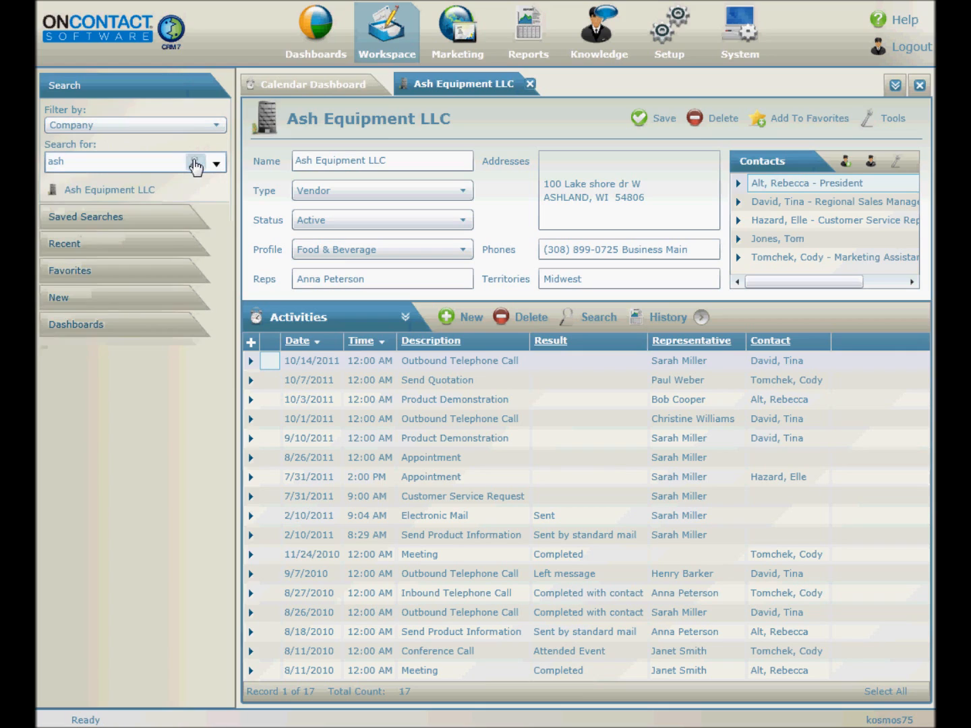
pyautogui.moveTo(141, 192)
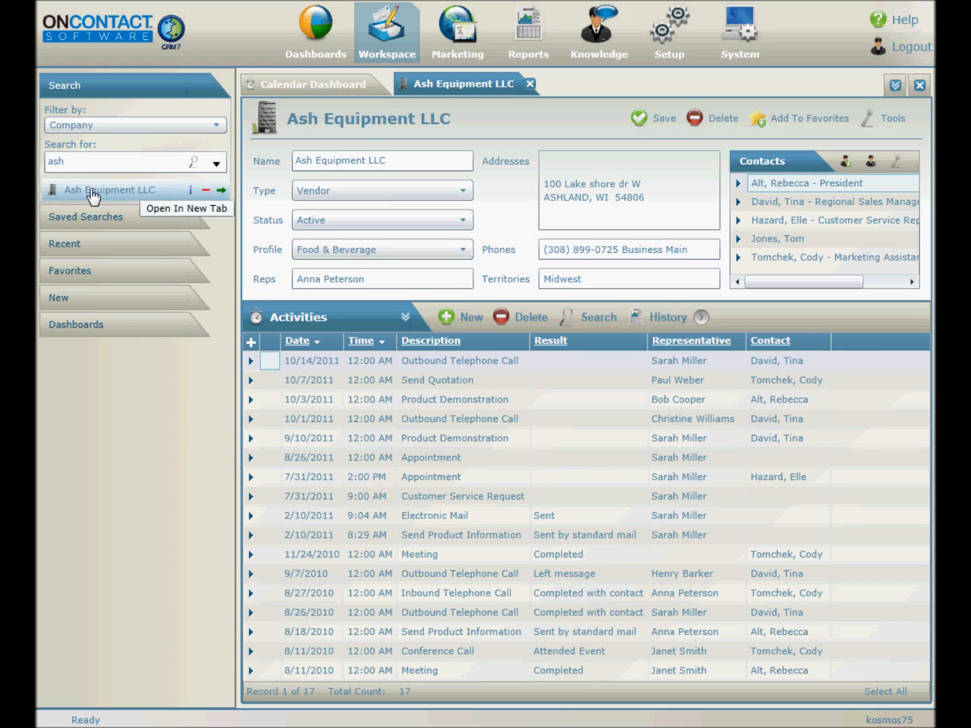
# Examine which fields the search covers for companies and, with the filter set to Contact, for contacts
pyautogui.click(217, 165)
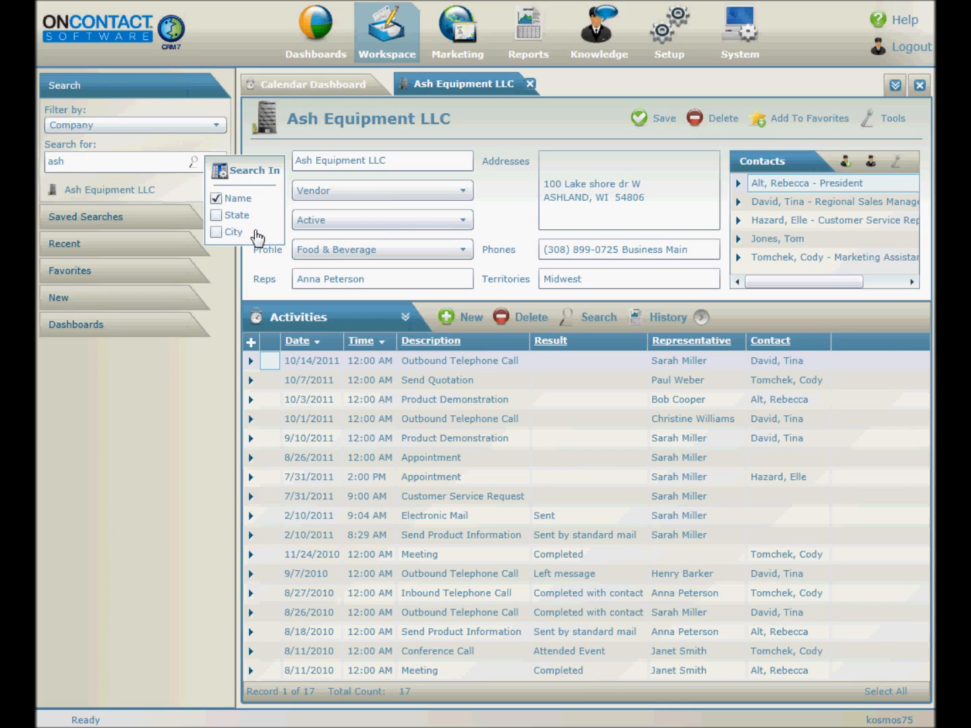
pyautogui.click(215, 125)
pyautogui.click(129, 184)
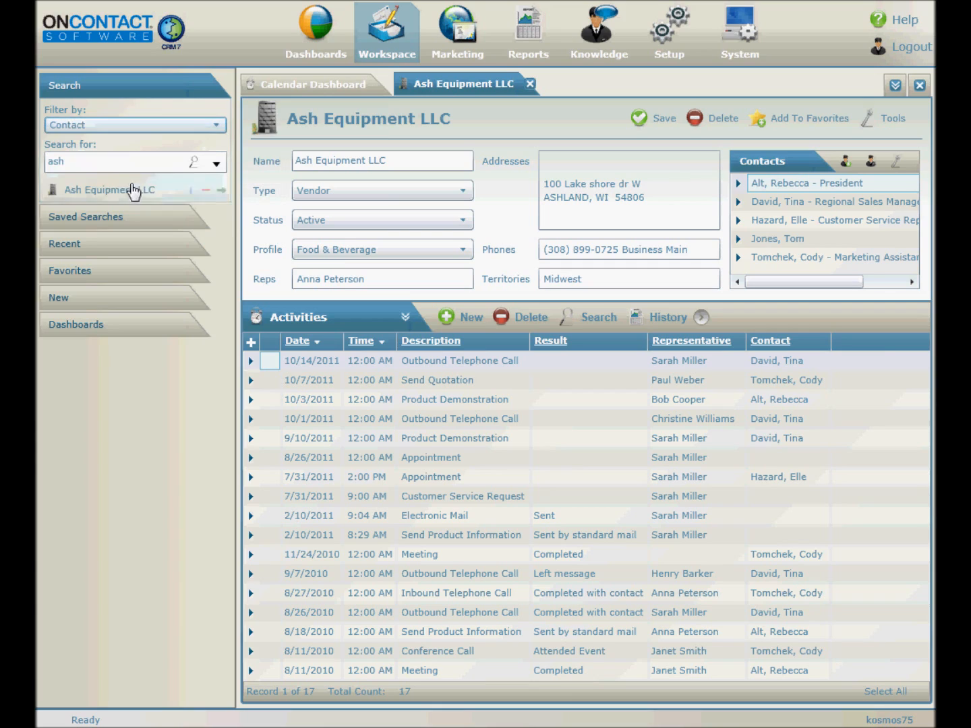
pyautogui.click(217, 165)
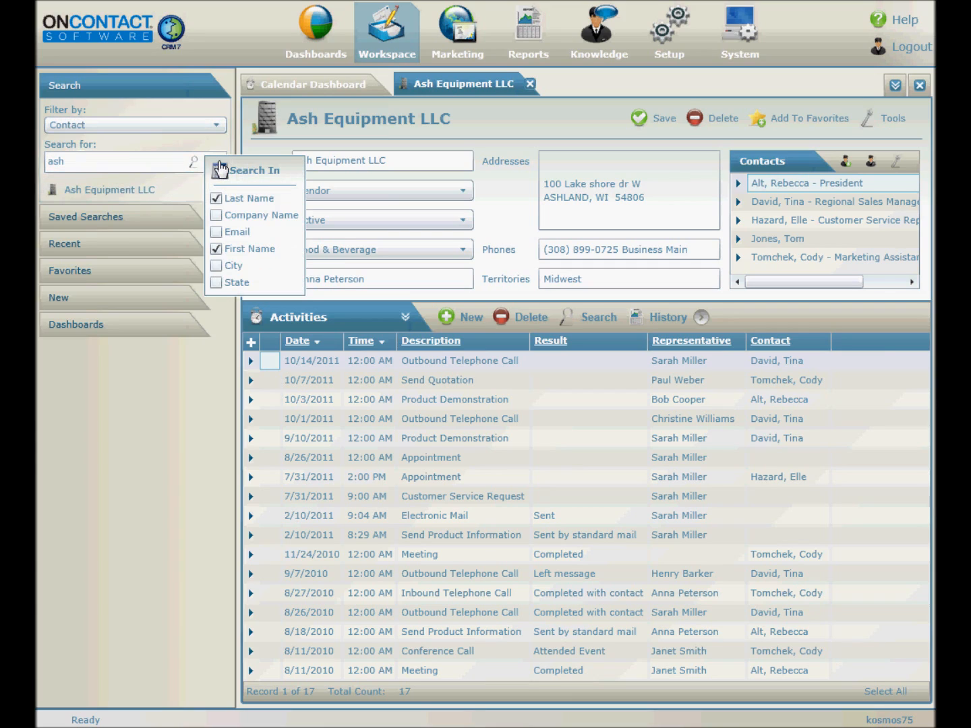
pyautogui.click(216, 125)
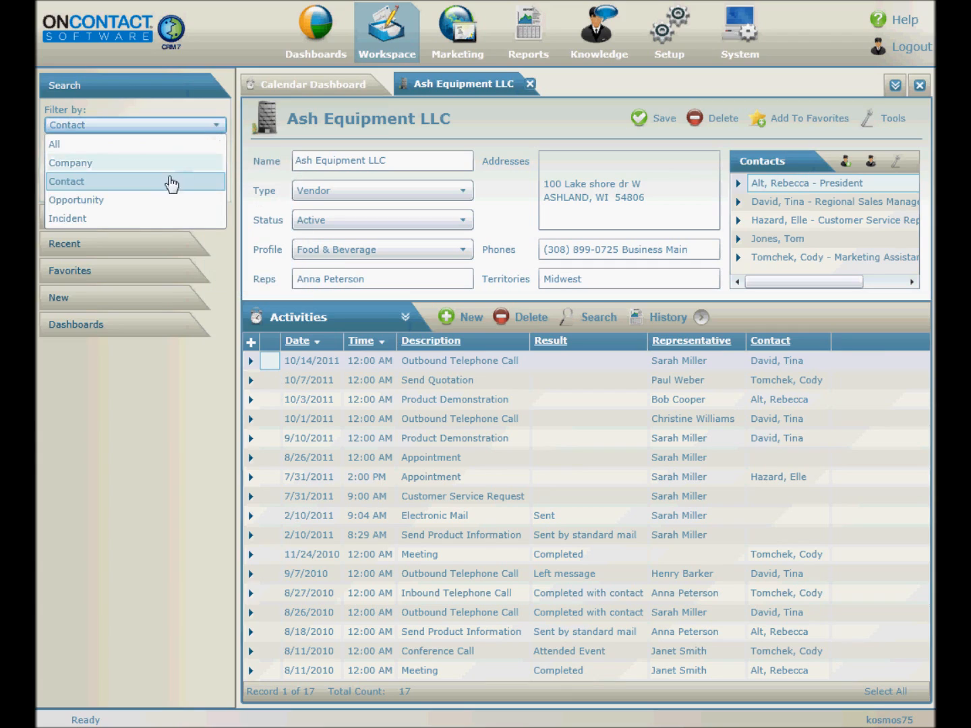
pyautogui.click(199, 124)
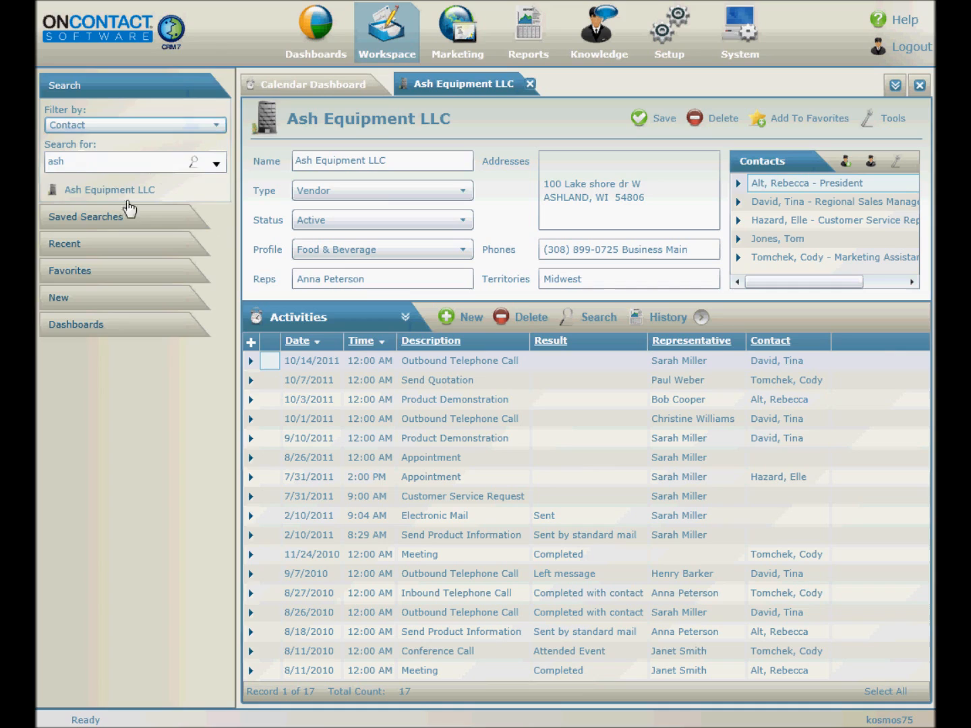
# Open the company search screen from the saved searches and check which fields its quick search covers
pyautogui.click(112, 220)
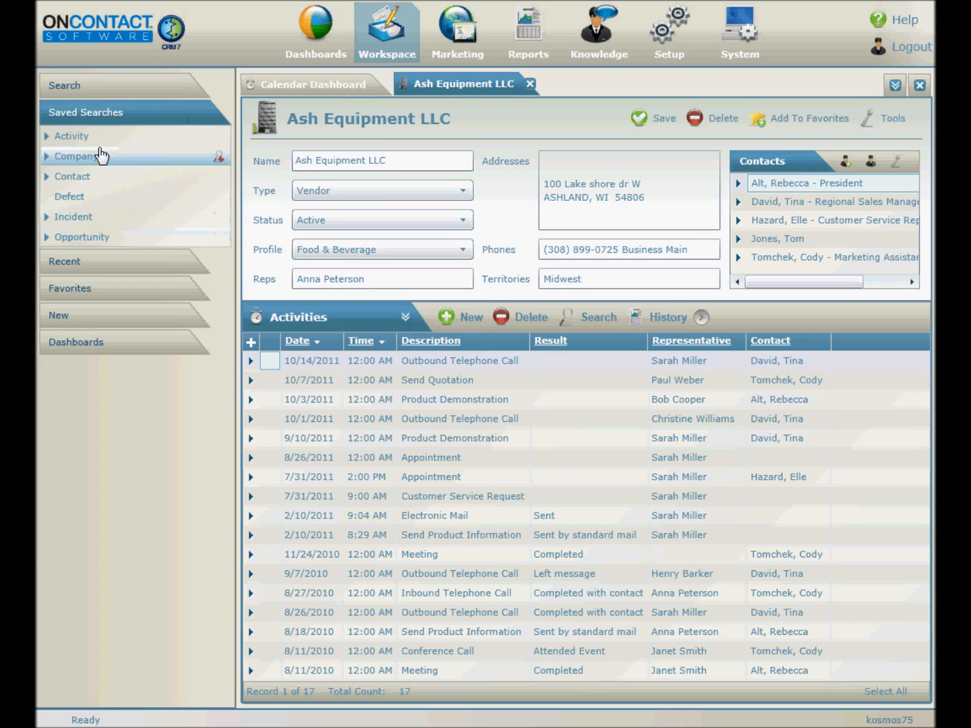
pyautogui.click(220, 160)
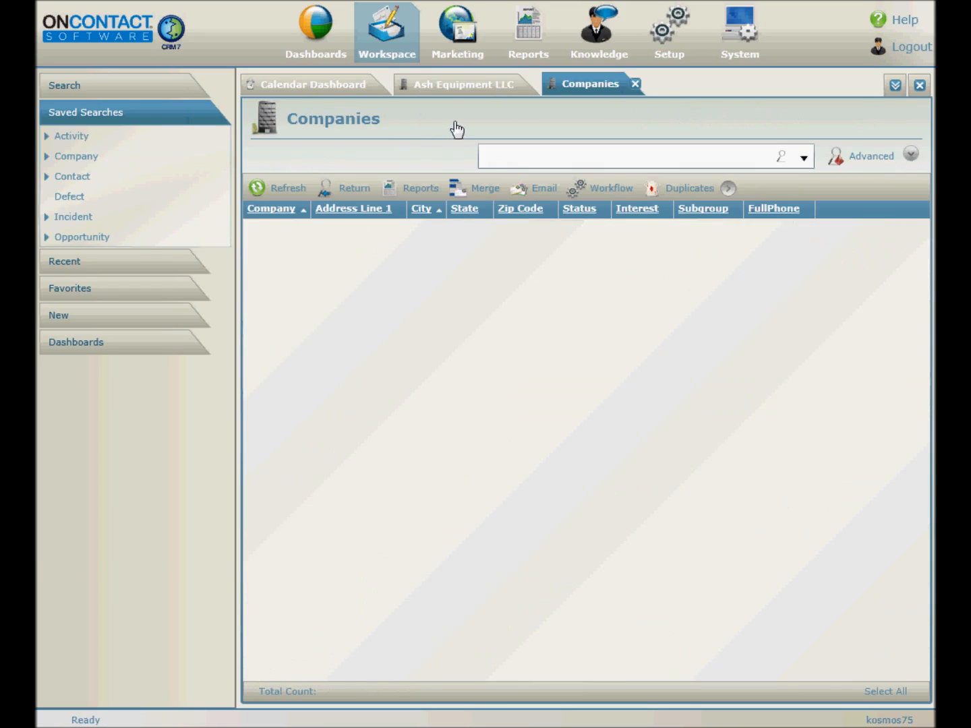
pyautogui.click(523, 162)
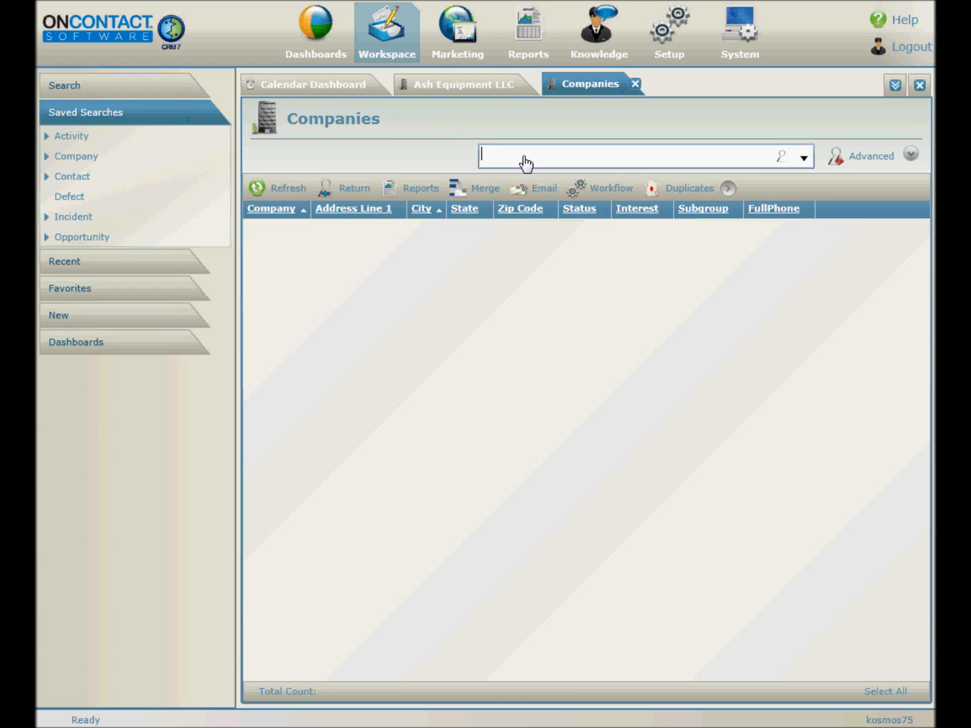
pyautogui.click(805, 162)
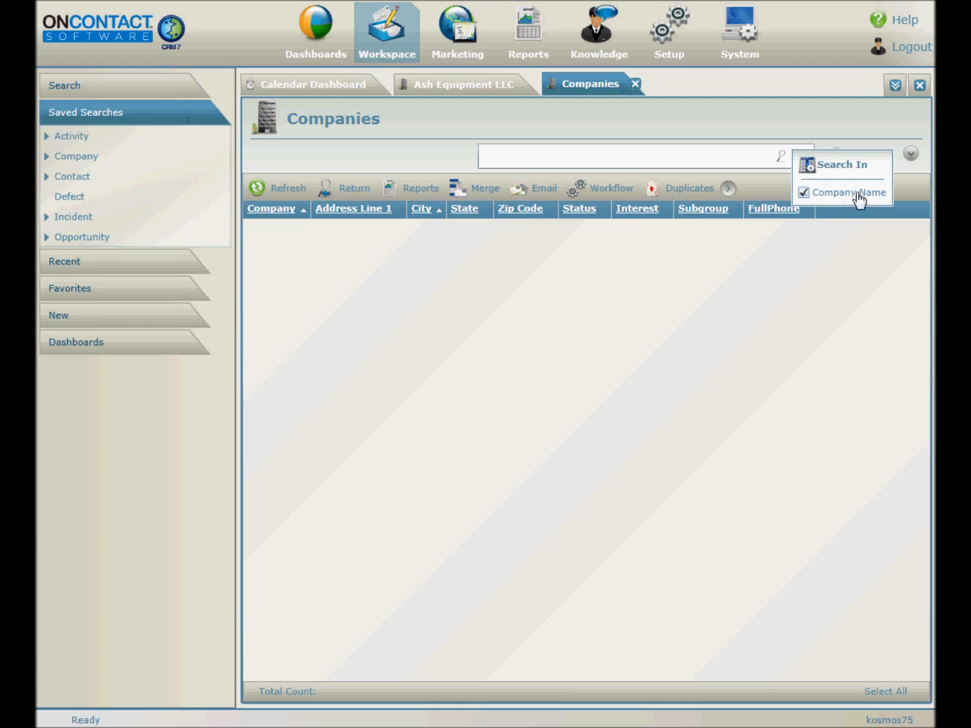
pyautogui.click(829, 121)
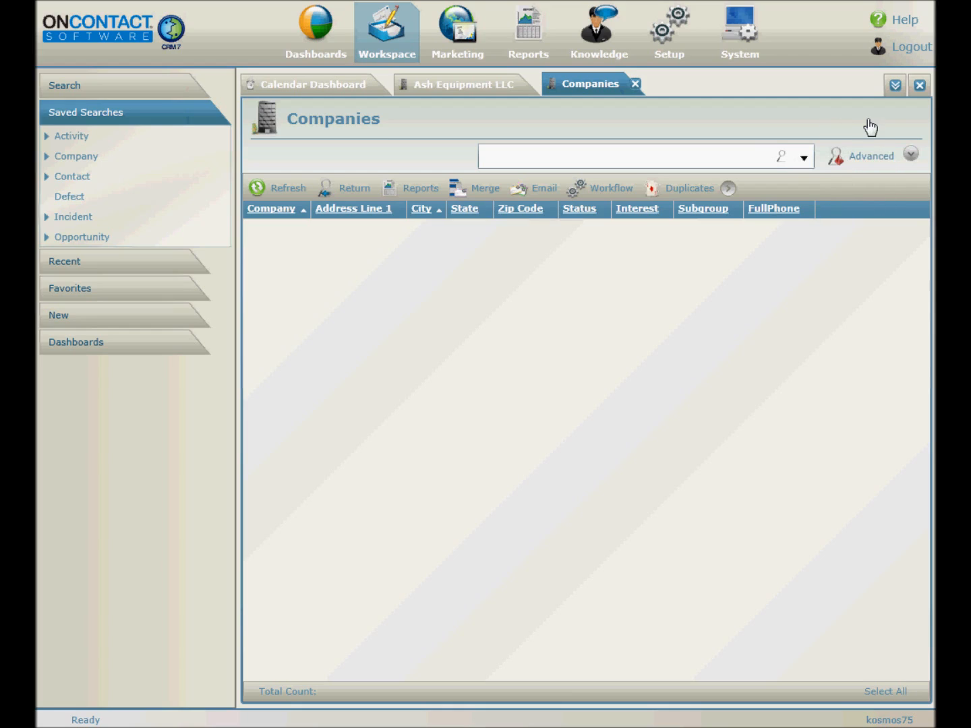
# Search for companies with state WISCONSIN and status Active, and open the Jacobson Financial record with the Consulting interest
pyautogui.click(911, 155)
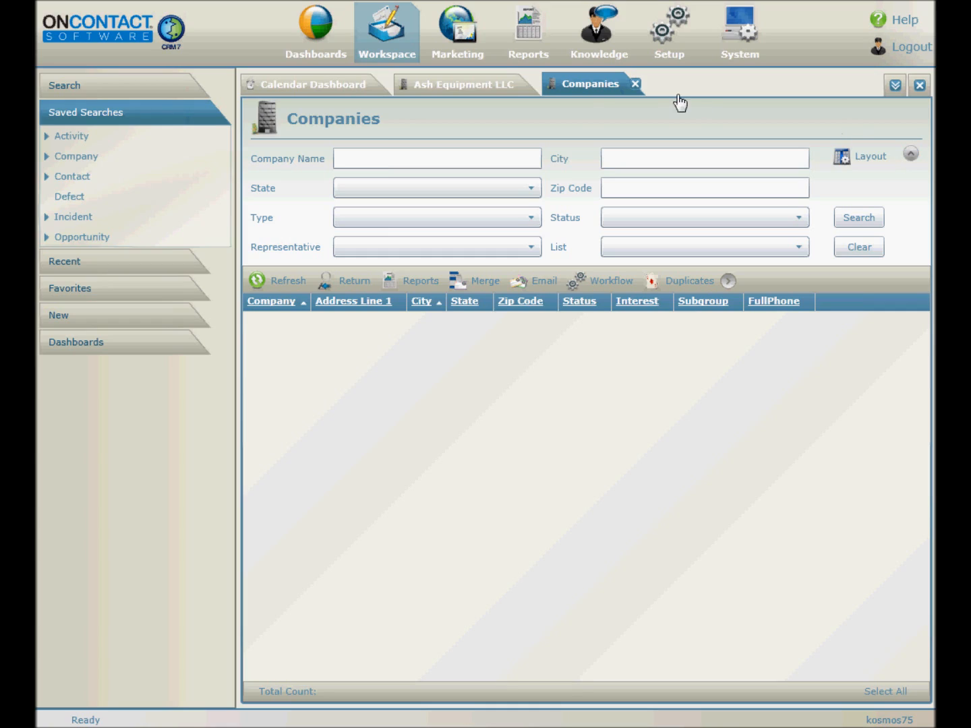
pyautogui.click(532, 190)
pyautogui.moveTo(535, 301); pyautogui.dragTo(540, 576)
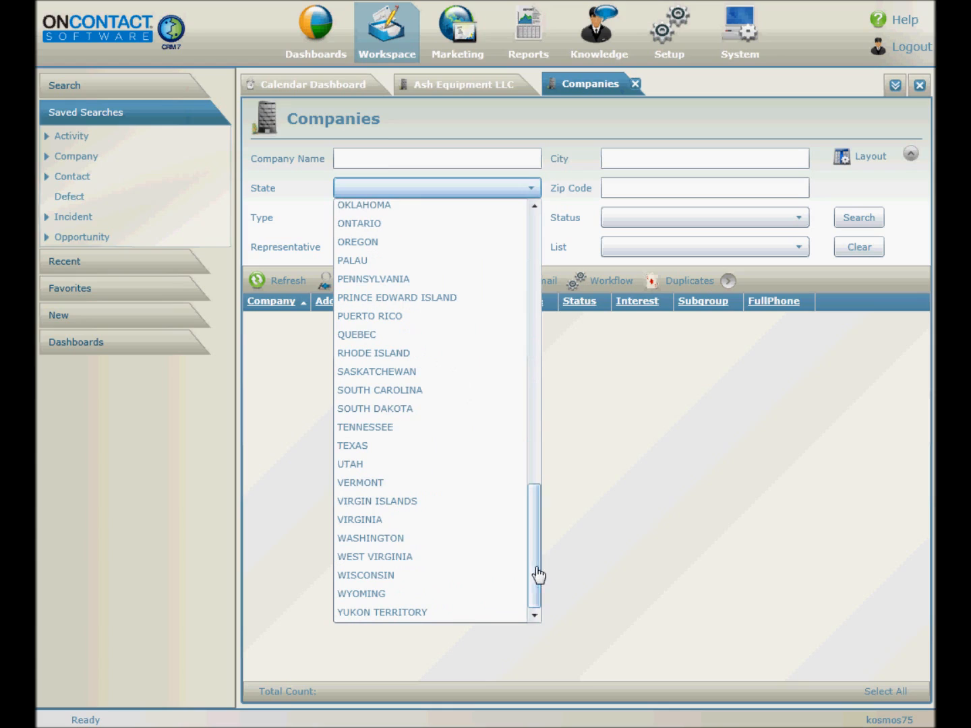
pyautogui.click(404, 574)
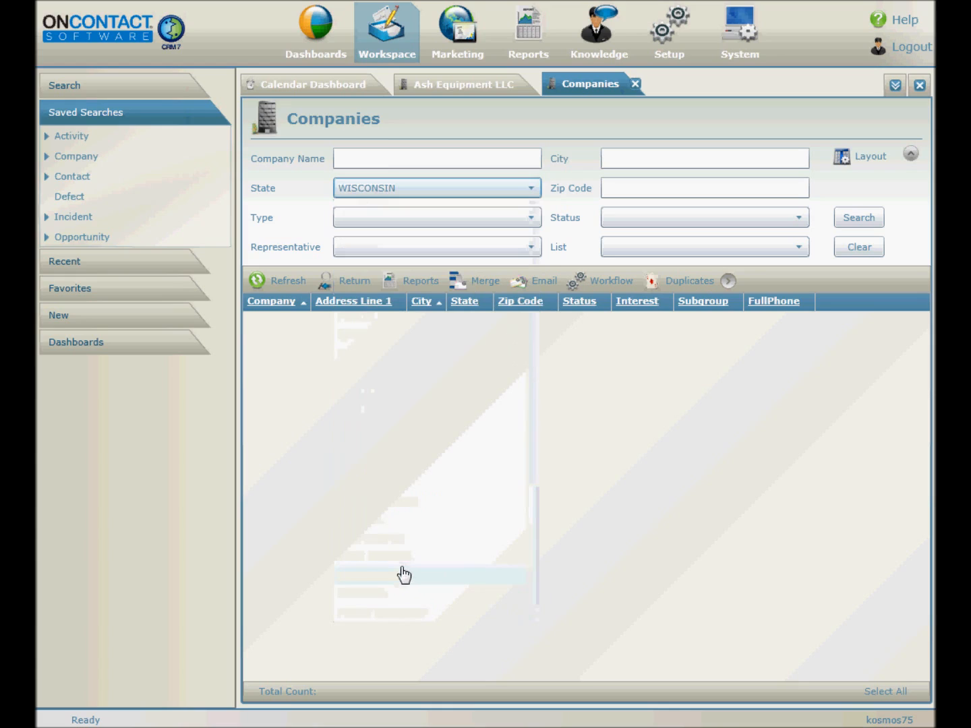
pyautogui.click(771, 217)
pyautogui.click(687, 258)
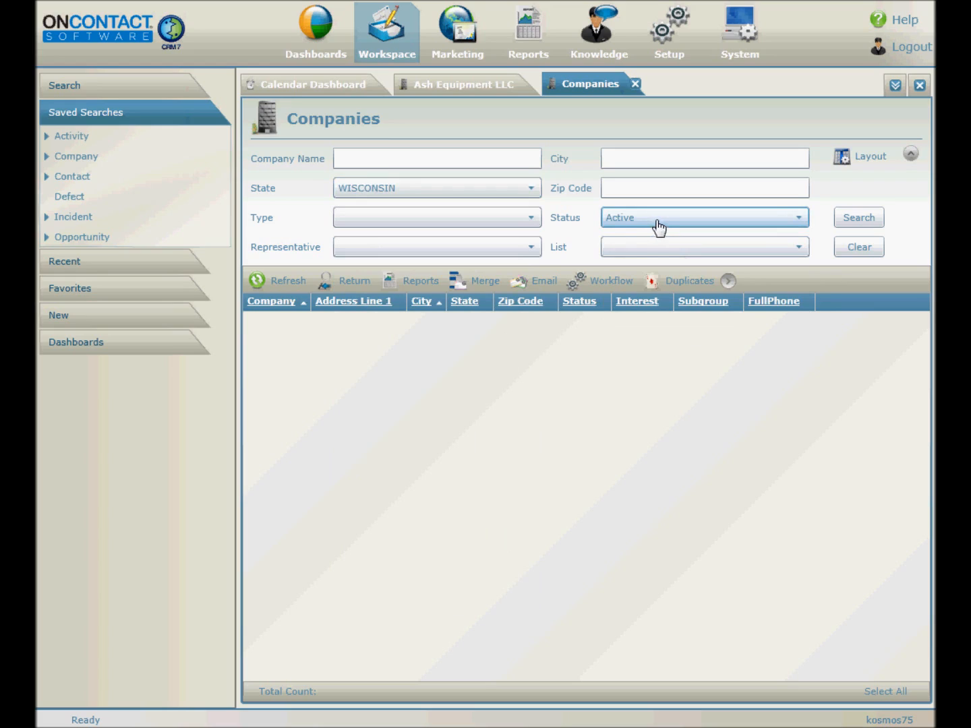
pyautogui.click(860, 220)
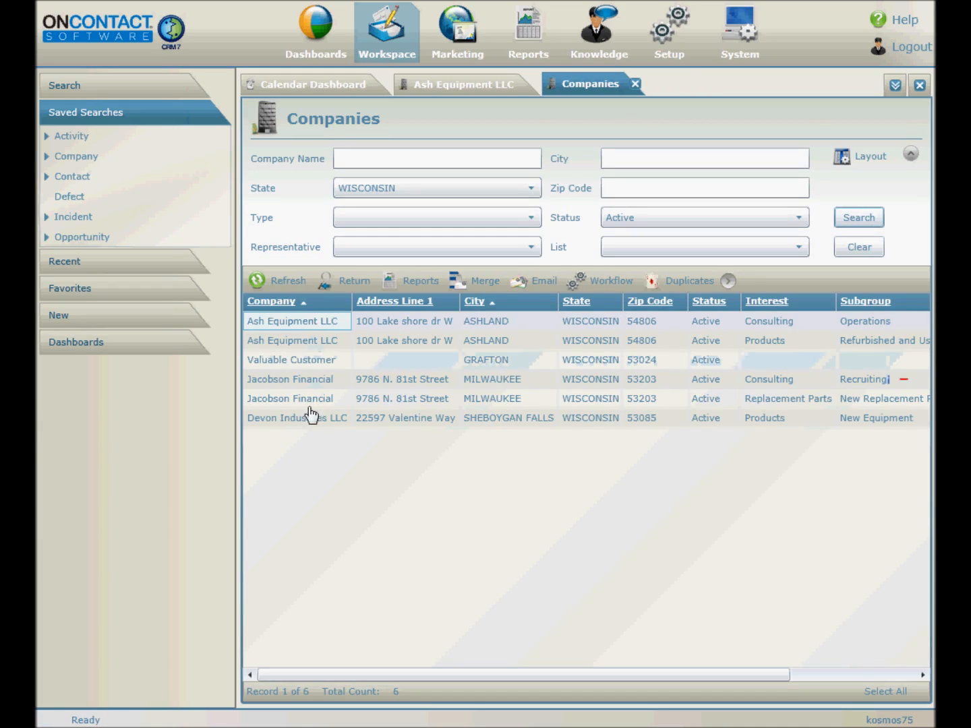
pyautogui.click(297, 380)
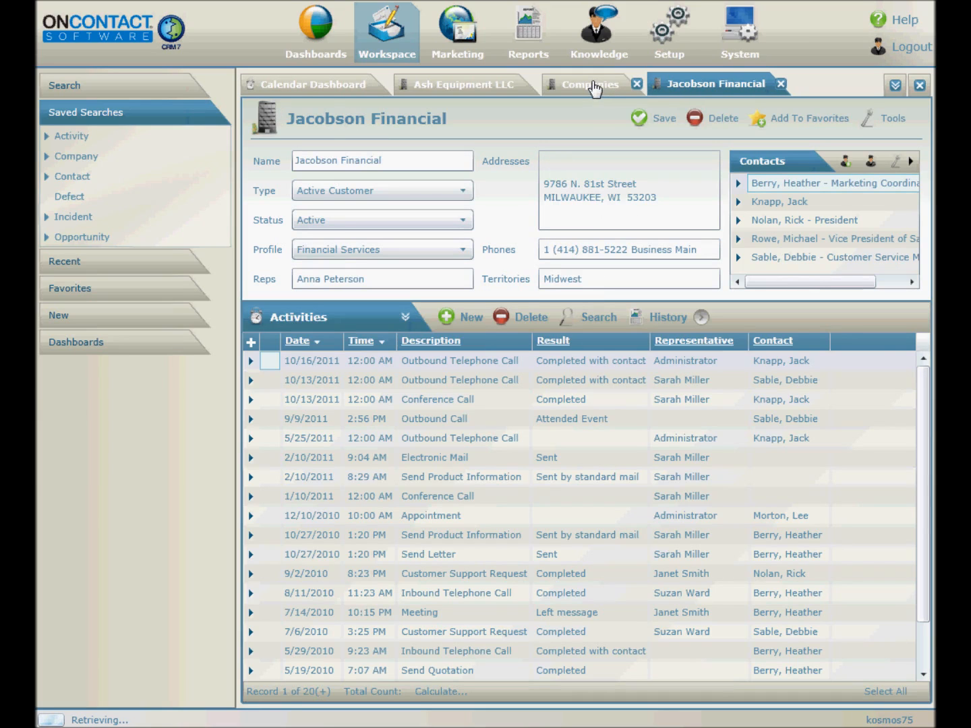
# Return to the Companies search, add Interest to its active search columns and look through the new field's options
pyautogui.click(592, 88)
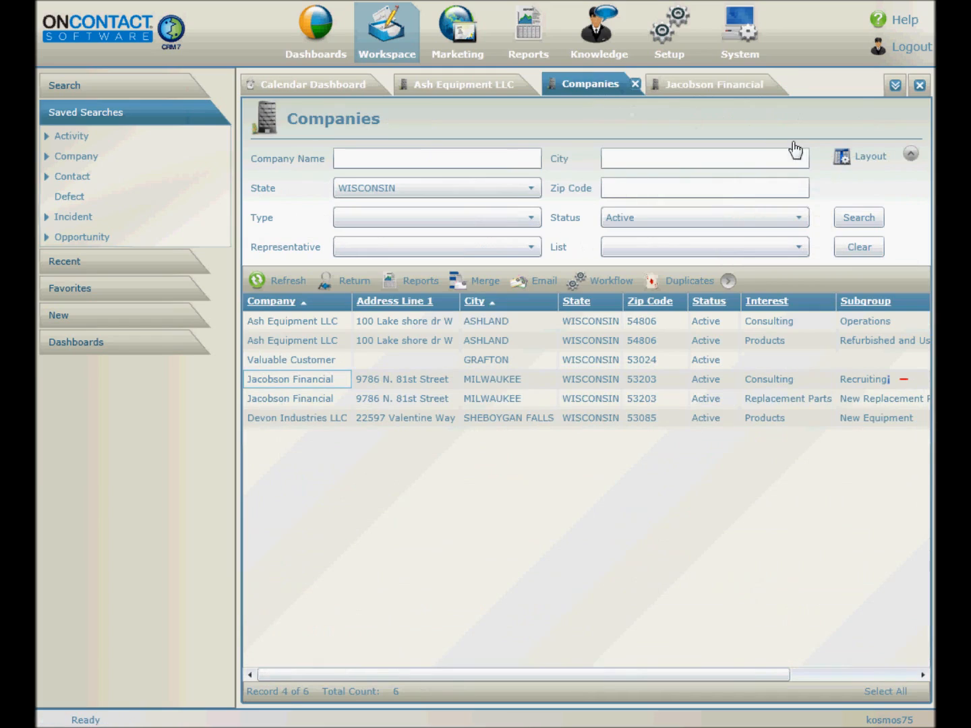
pyautogui.click(862, 161)
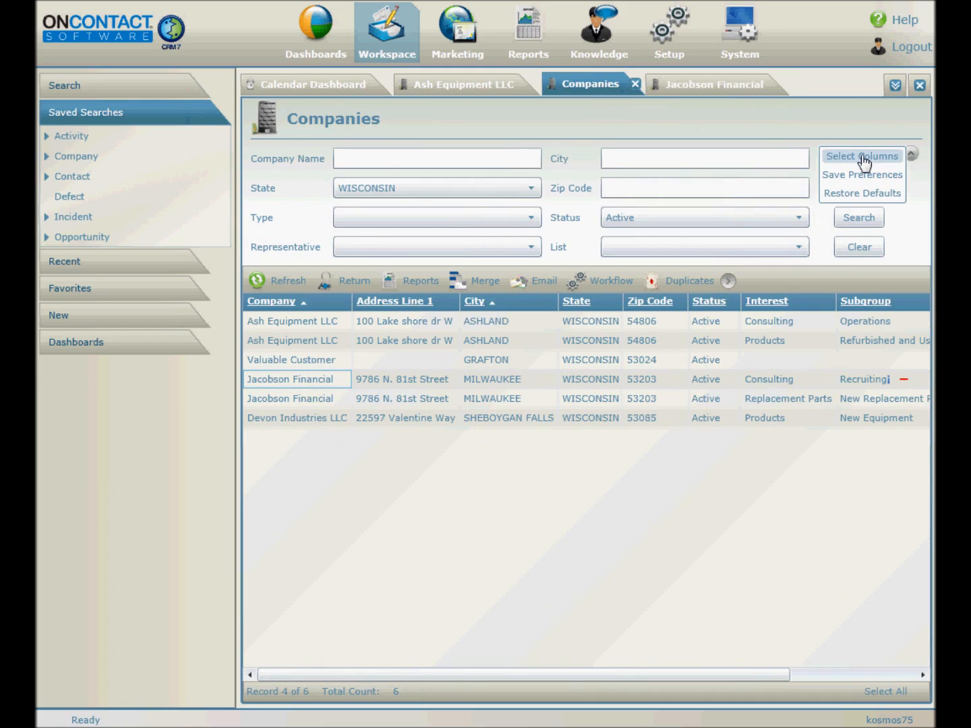
pyautogui.click(864, 157)
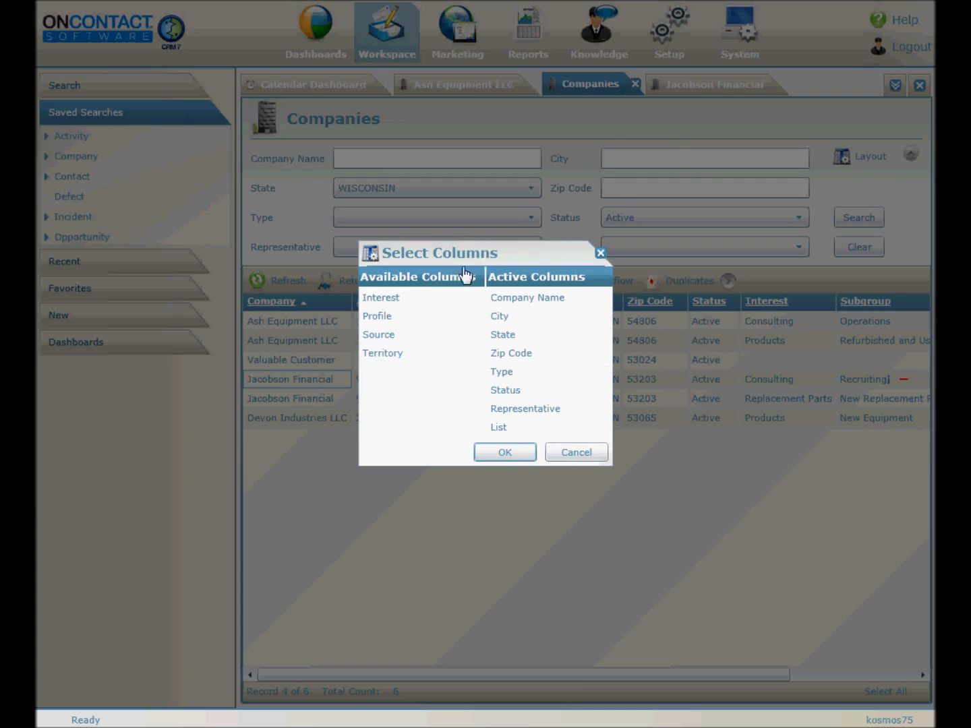
pyautogui.click(390, 301)
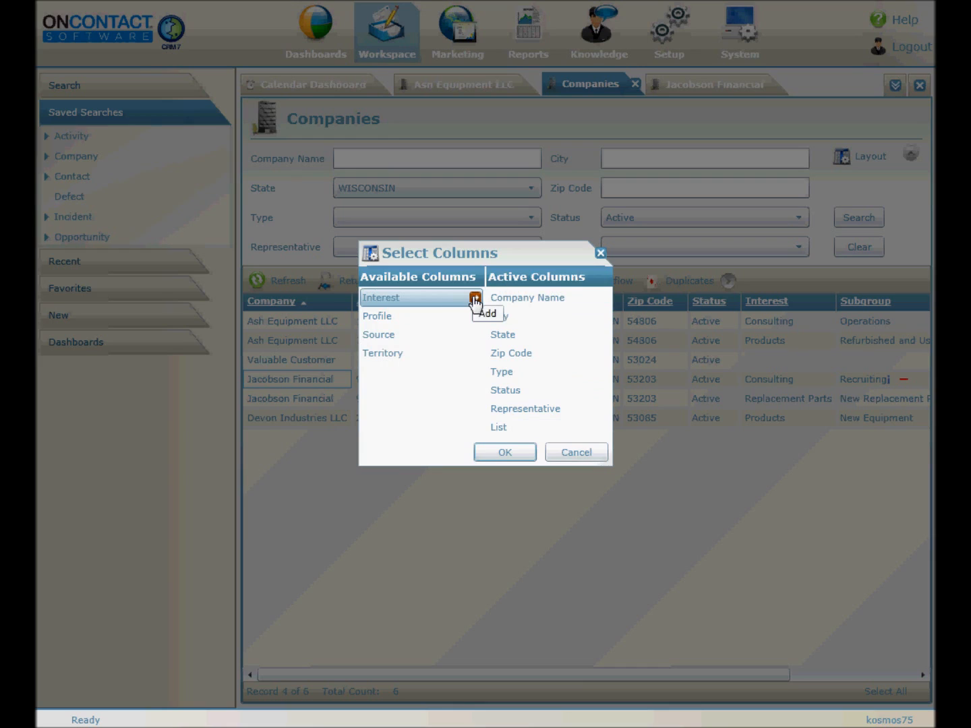
pyautogui.click(476, 301)
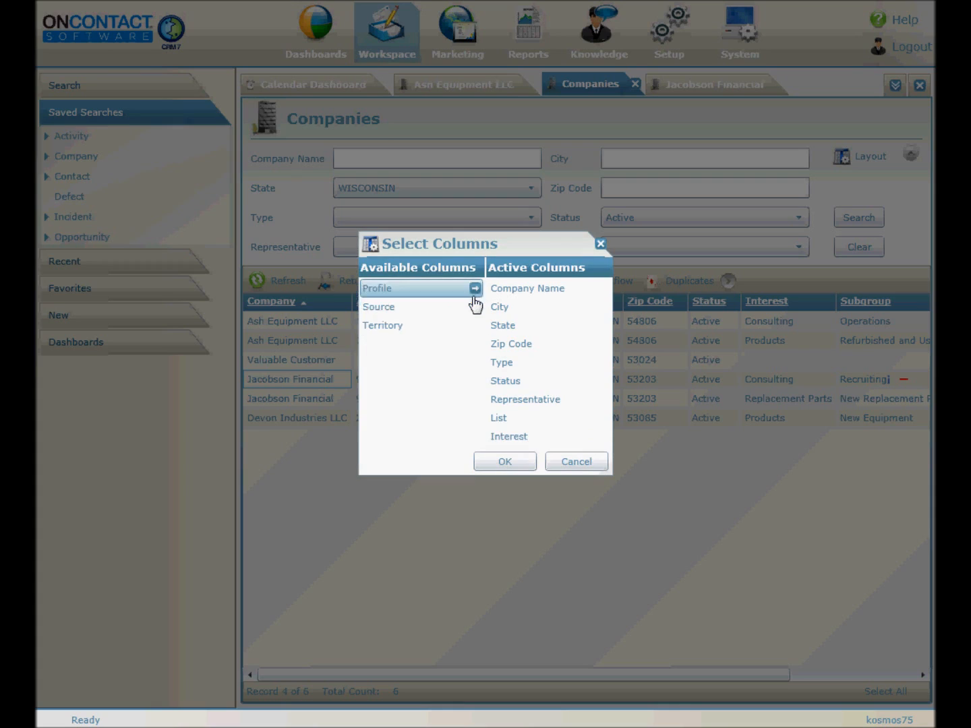
pyautogui.click(513, 461)
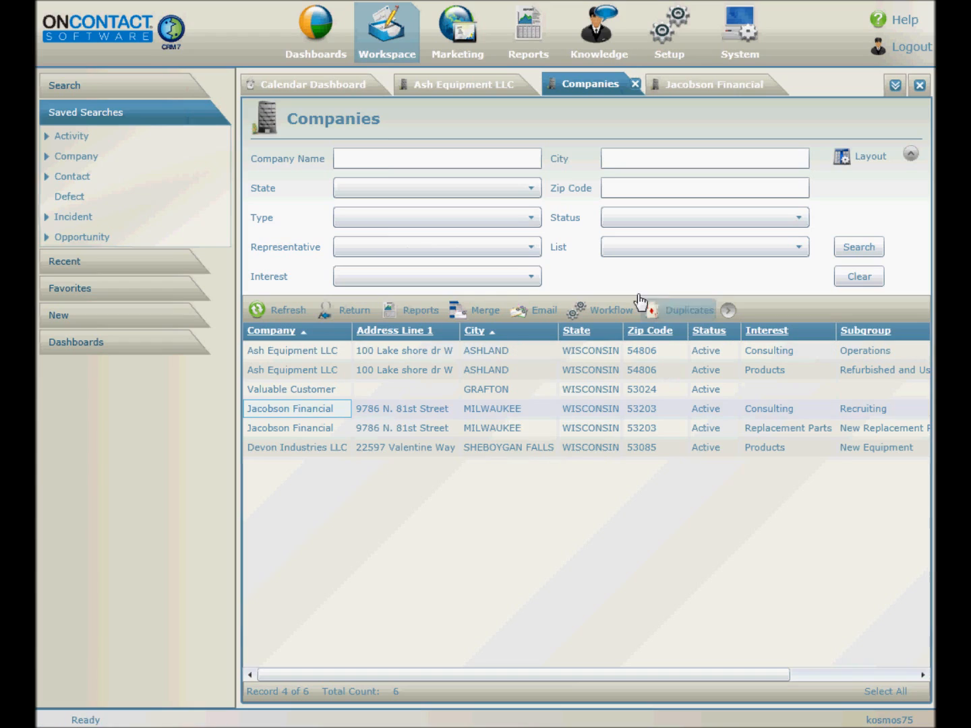
pyautogui.click(532, 282)
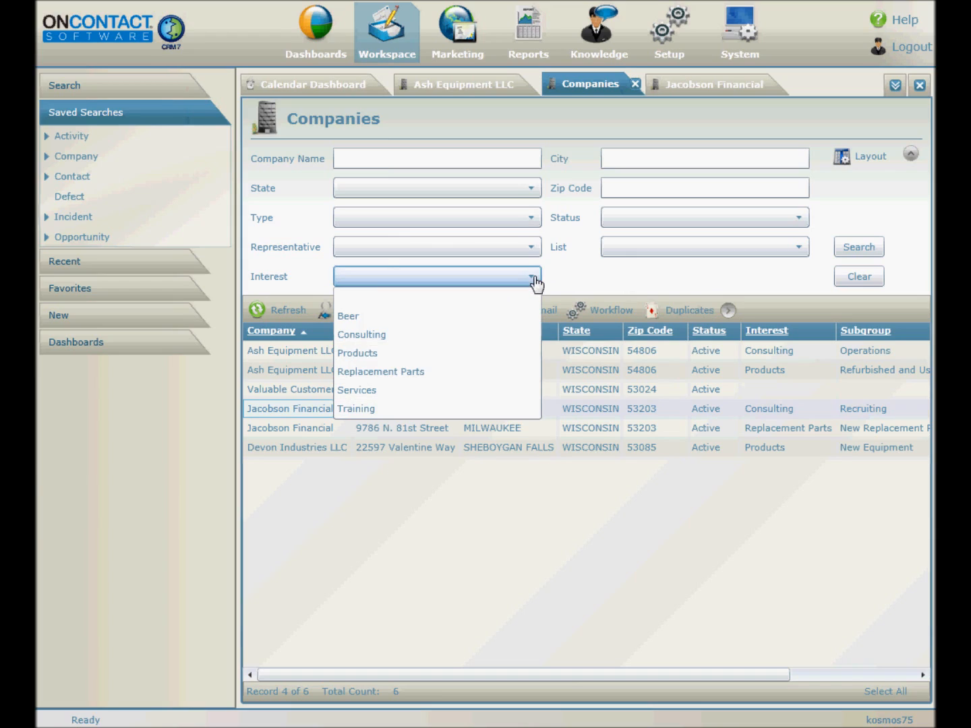
pyautogui.click(534, 282)
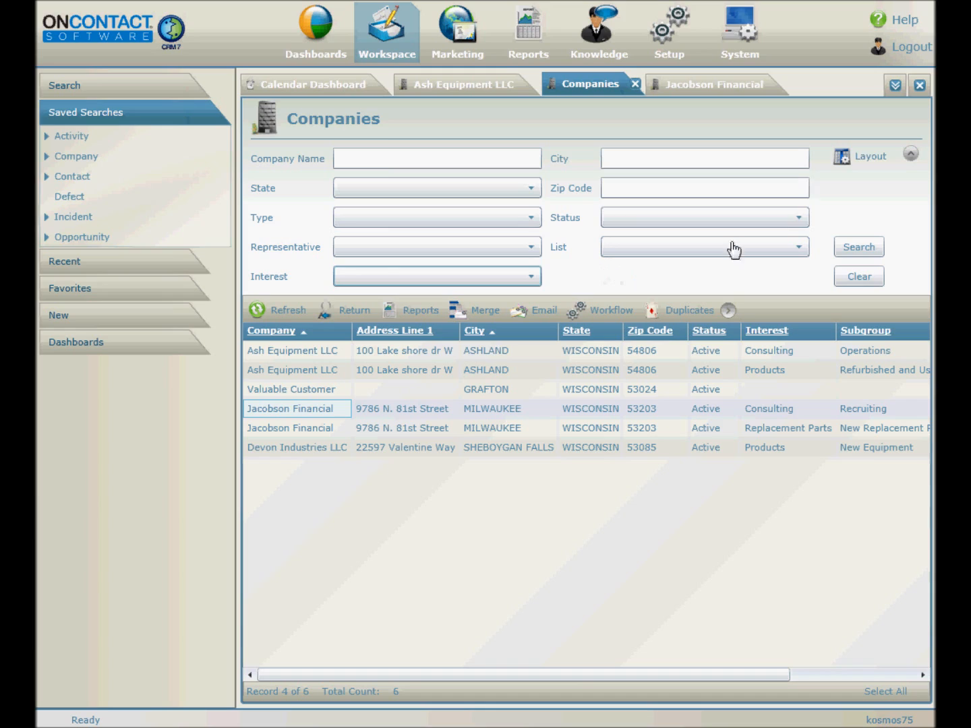
# Save the company search layout preferences and collapse the expanded search fields
pyautogui.click(840, 156)
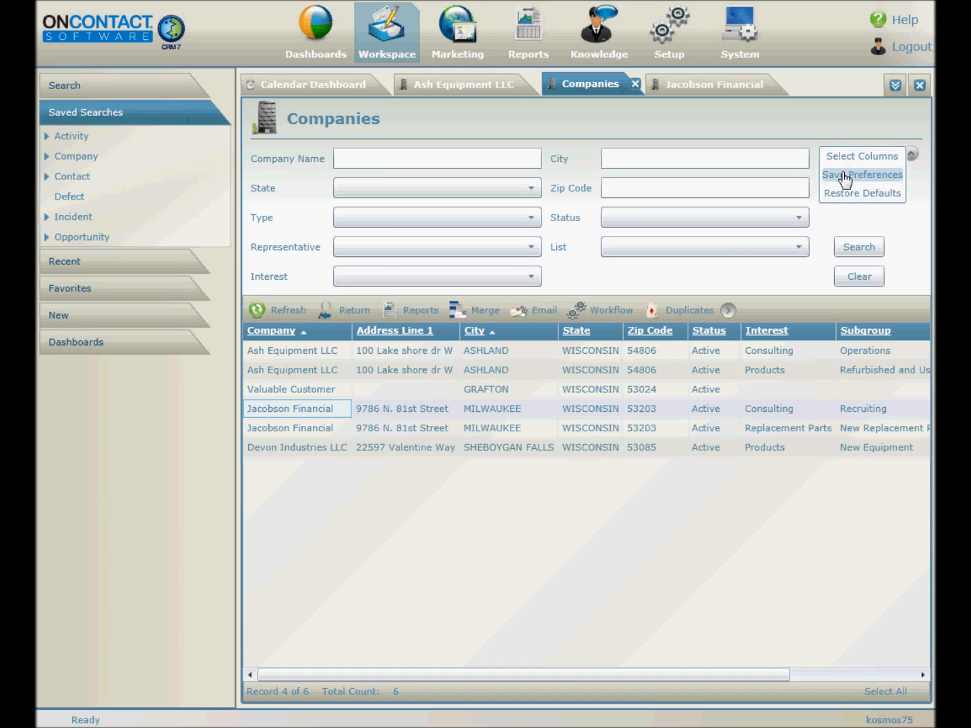
pyautogui.click(844, 177)
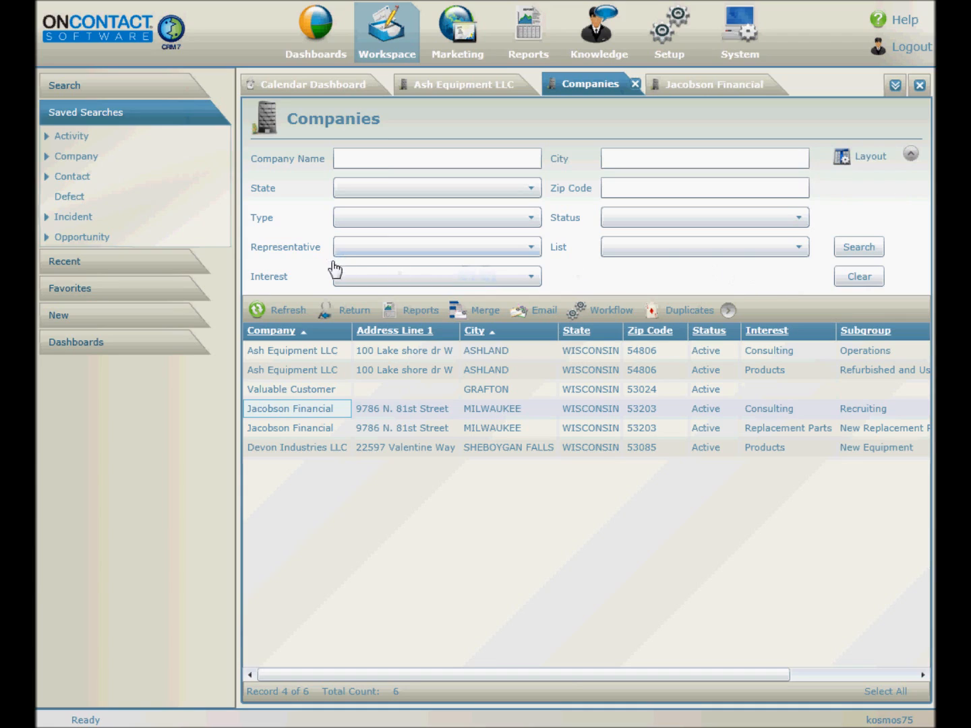
pyautogui.click(909, 155)
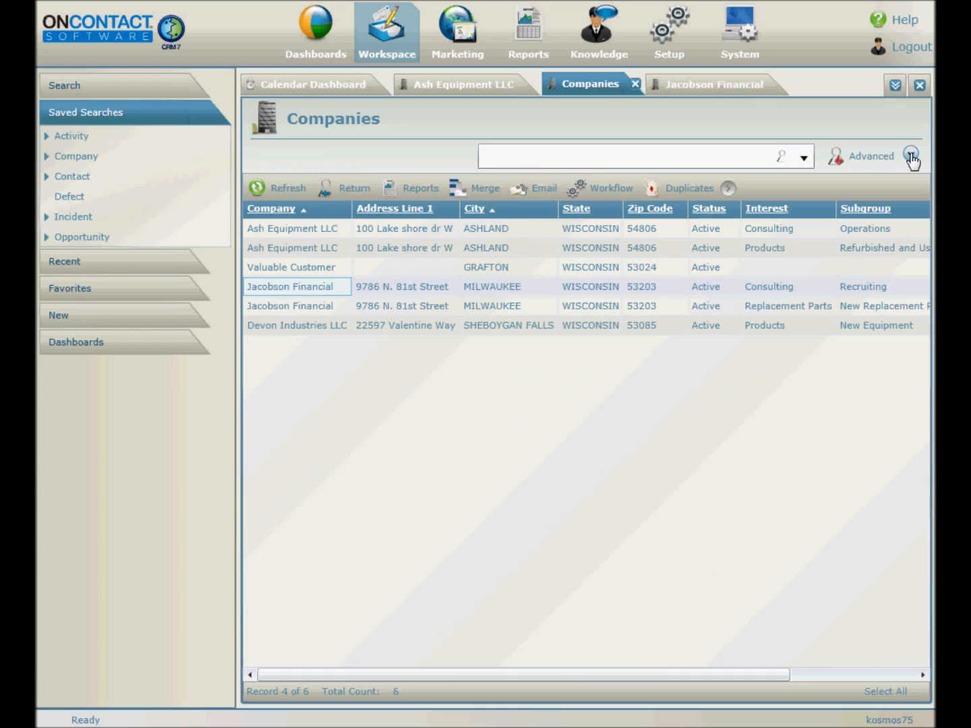
# Build an advanced company search that filters on Status is equal to Active
pyautogui.click(864, 159)
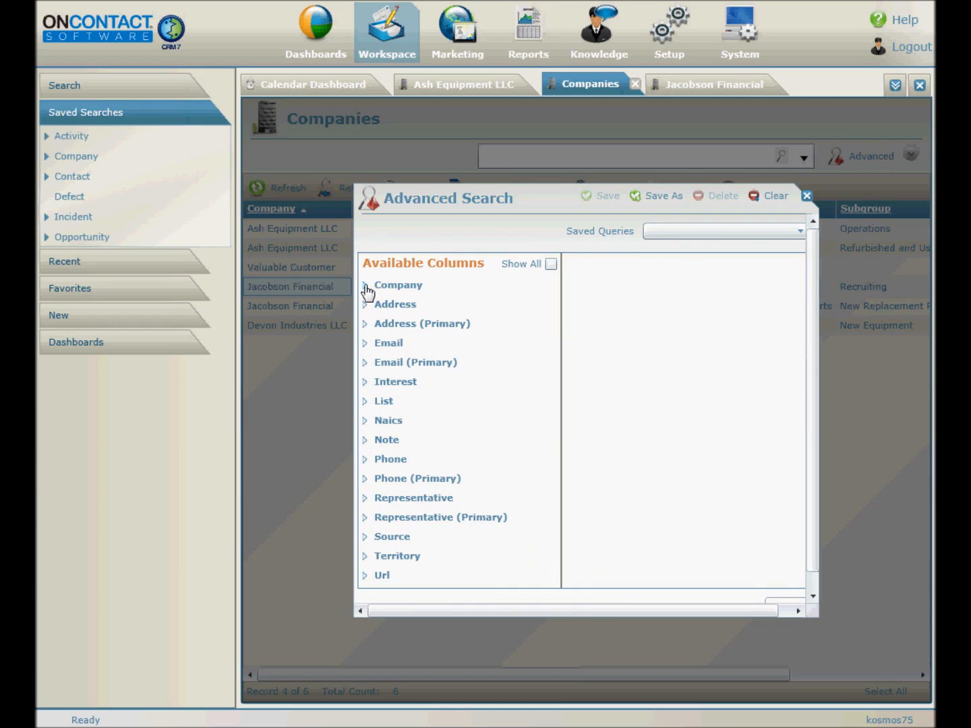
pyautogui.click(365, 286)
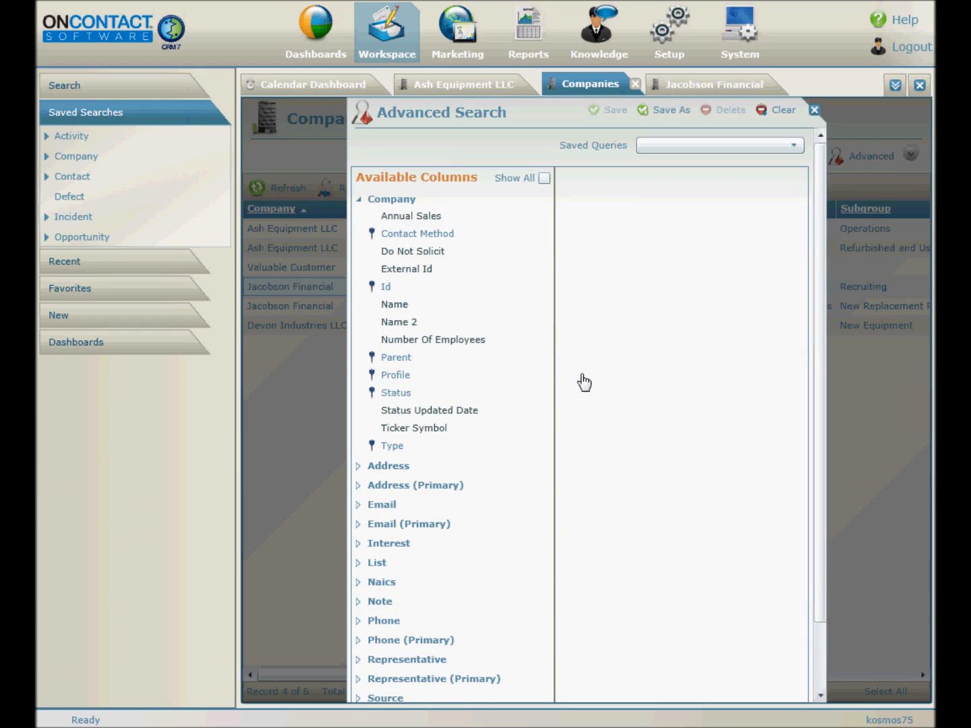
pyautogui.moveTo(396, 392)
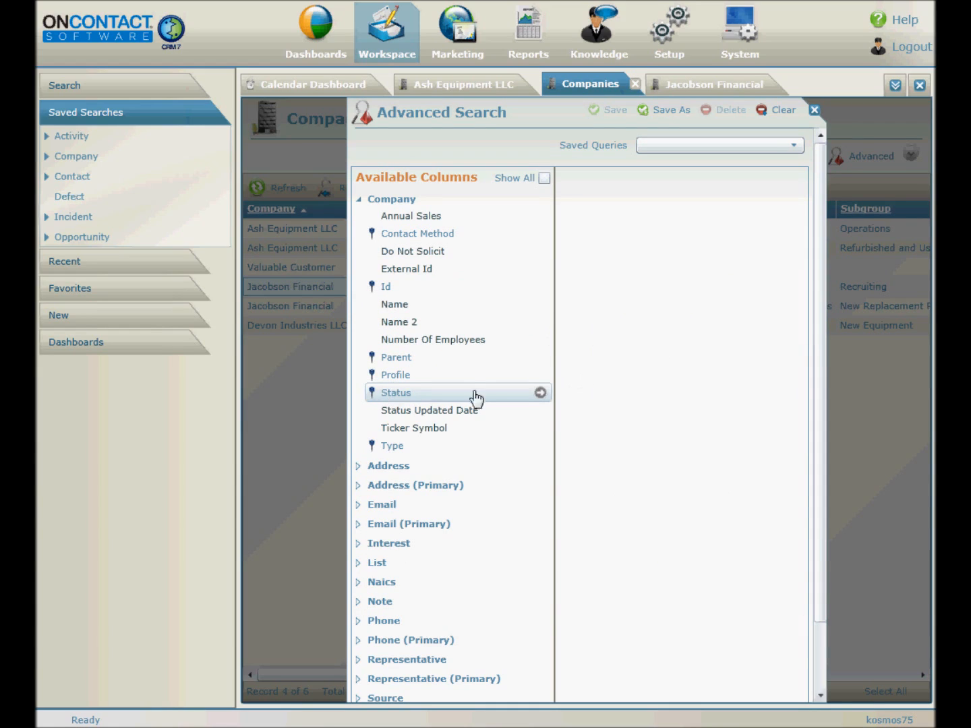
pyautogui.click(541, 394)
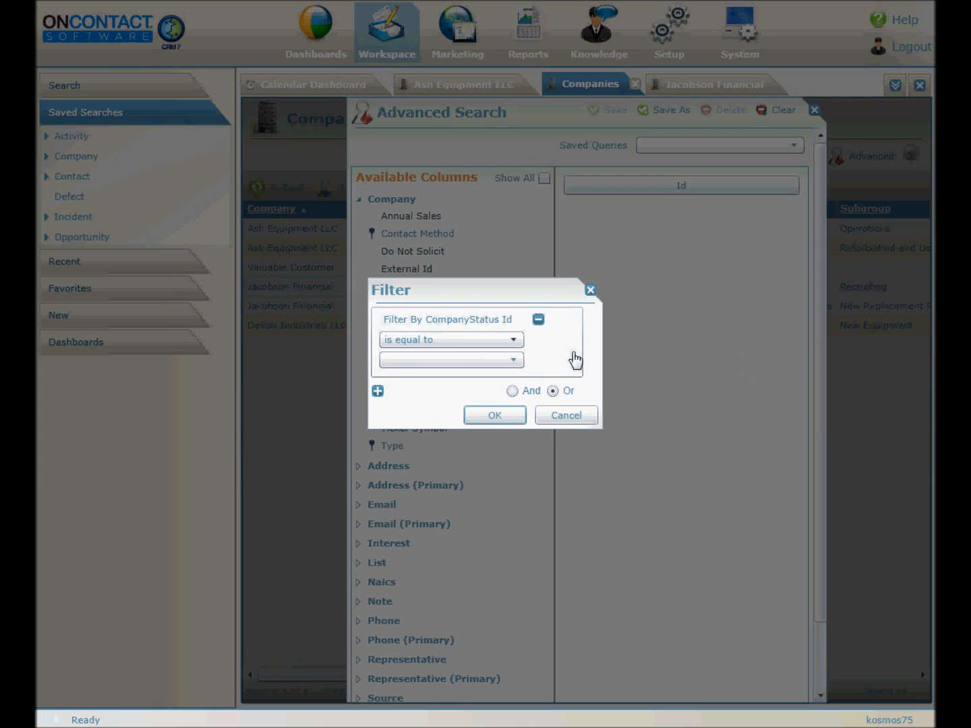
pyautogui.click(513, 362)
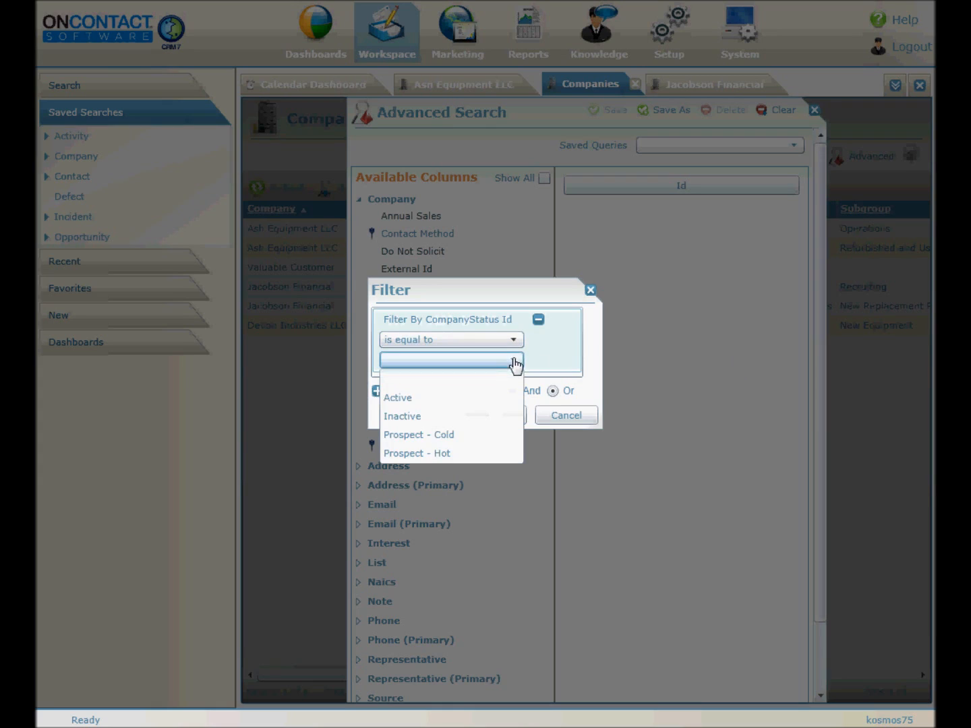
pyautogui.click(408, 403)
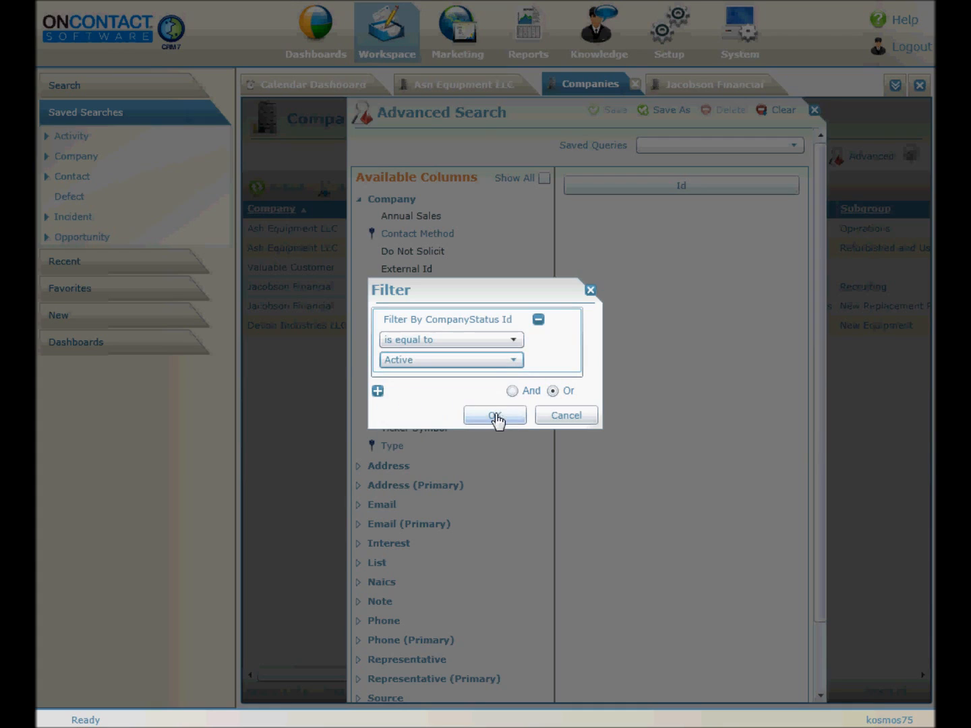
pyautogui.click(495, 417)
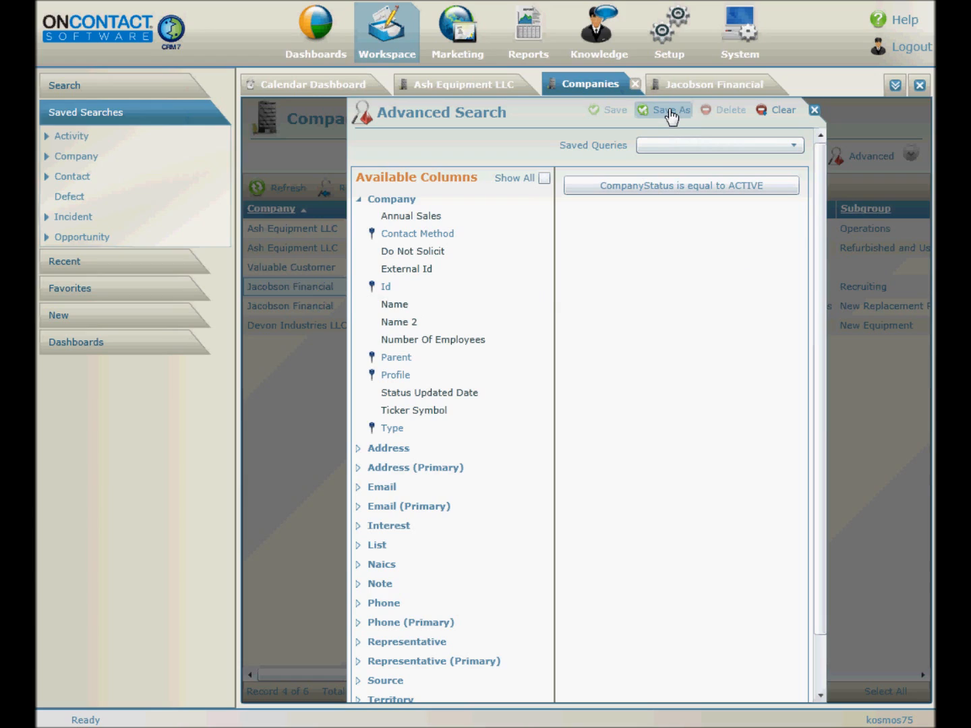
# Save the advanced search as "Active Companies" and close the advanced search window
pyautogui.click(670, 117)
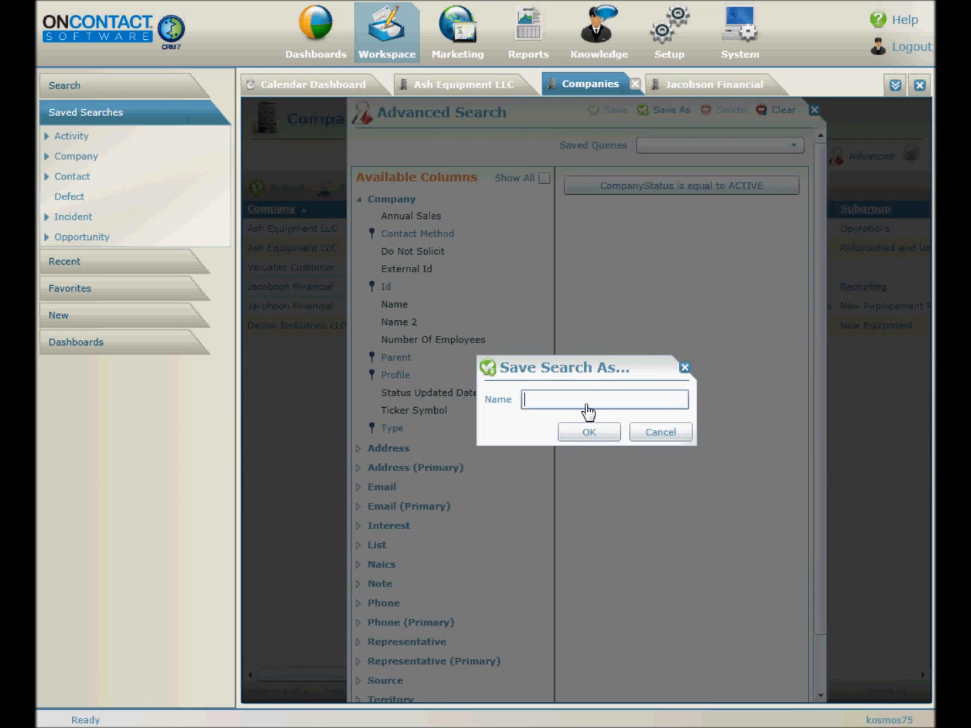
pyautogui.write('Active Companies')
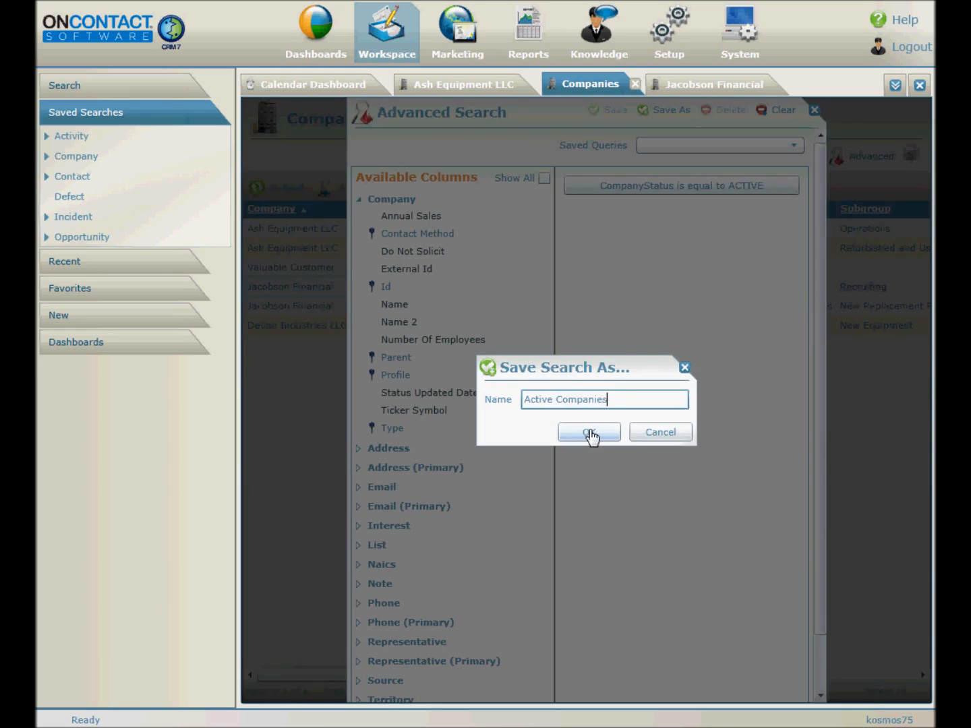
pyautogui.click(590, 434)
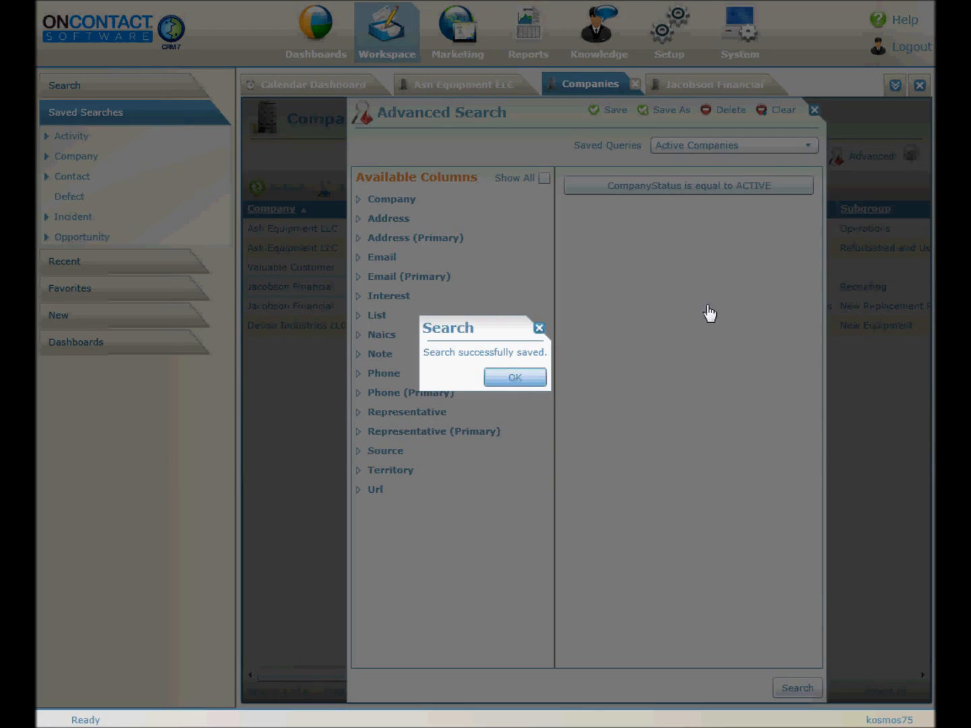
pyautogui.press('Return')
pyautogui.click(814, 112)
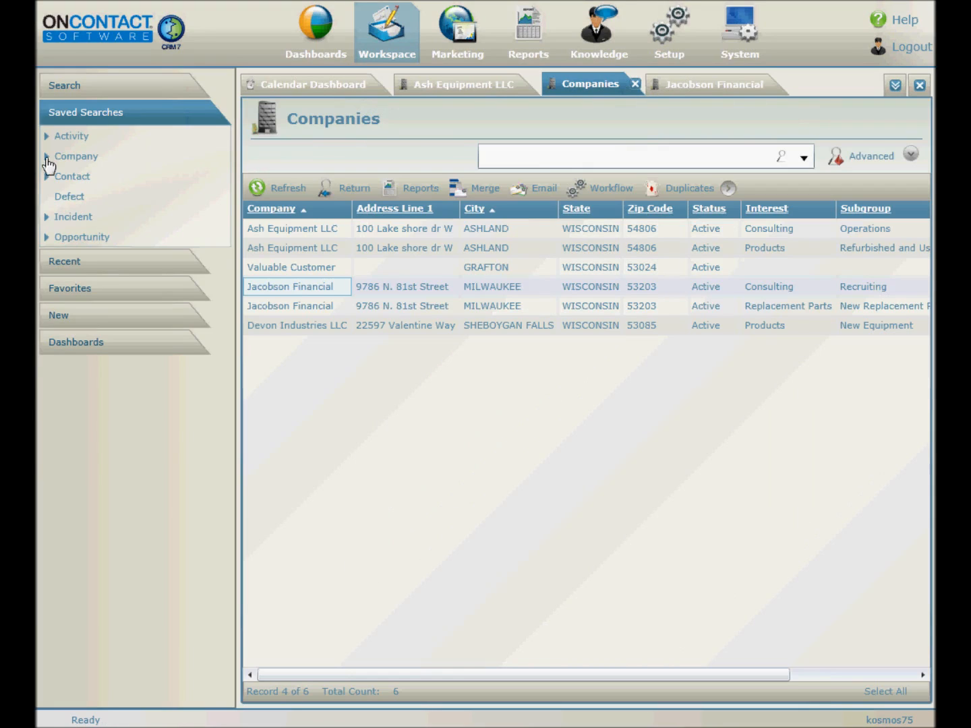
# Run the saved Active Companies search and return its first seven rows, Focus Diagnostics through the Ash Equipment LLC Products row, to the side list
pyautogui.click(47, 158)
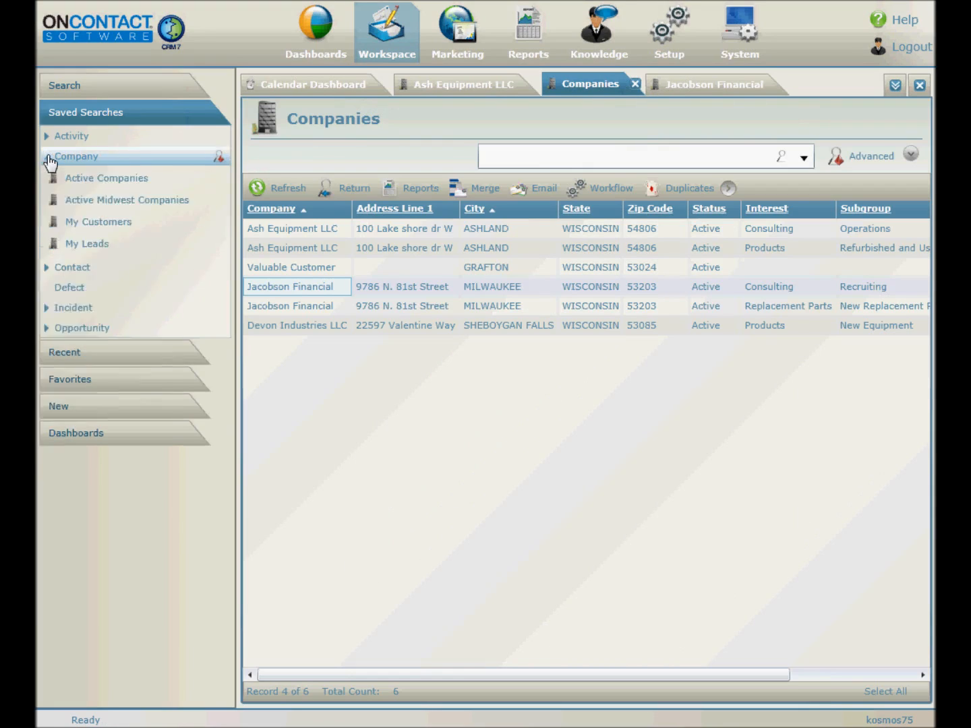
pyautogui.click(86, 181)
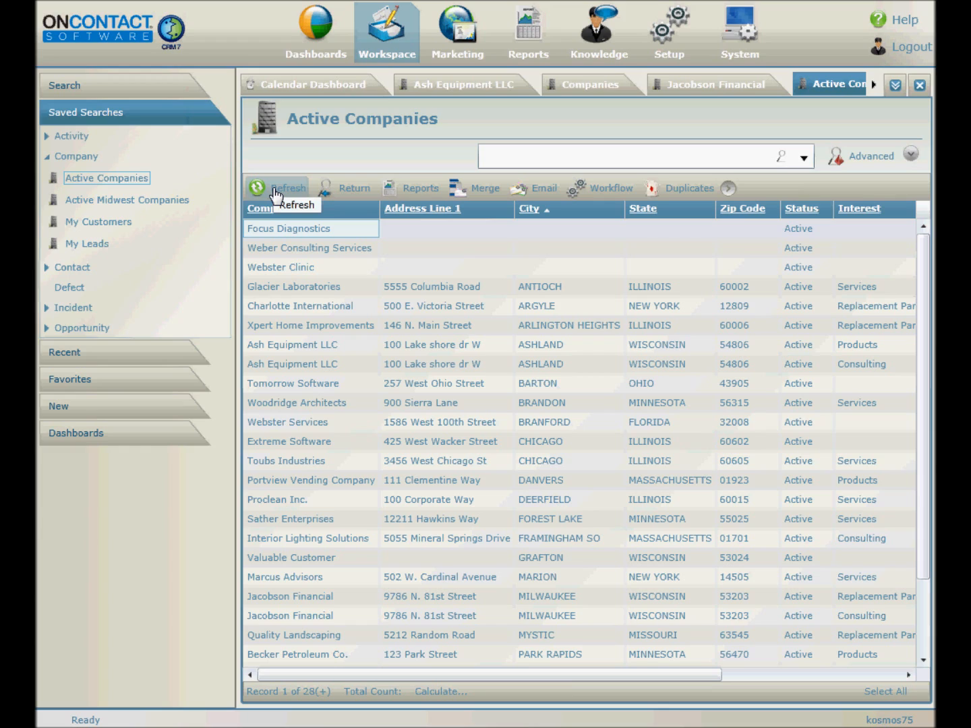
pyautogui.click(403, 233)
pyautogui.keyDown('shift'); pyautogui.click(512, 344); pyautogui.keyUp('shift')
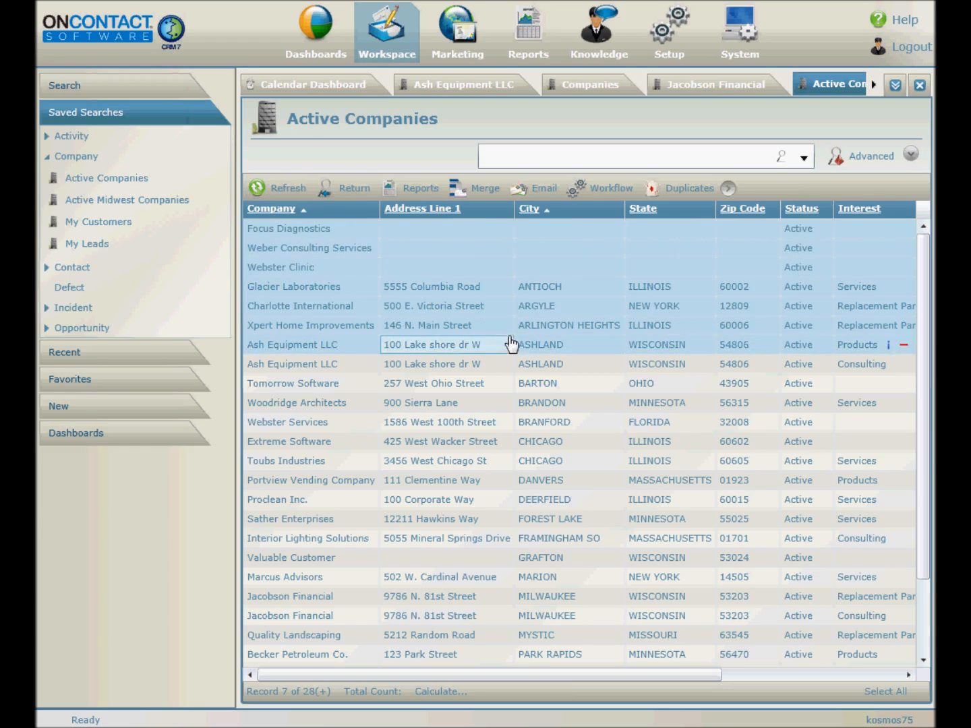
pyautogui.click(352, 198)
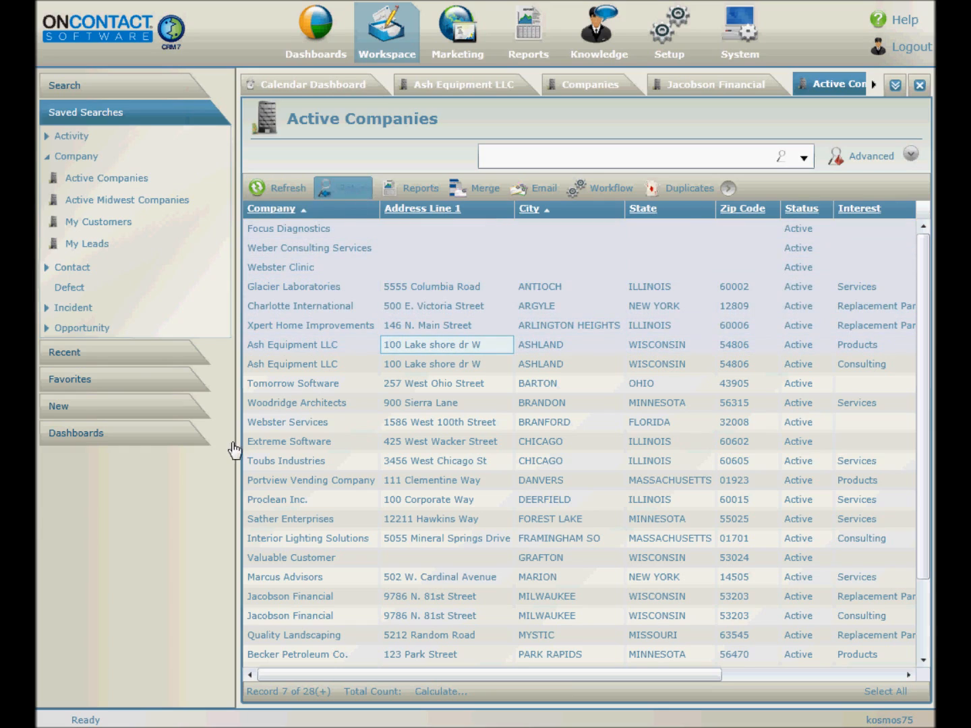
# Look through the actions available for the Active Companies results, including the grouping fields, Layout and Merge Records
pyautogui.click(417, 194)
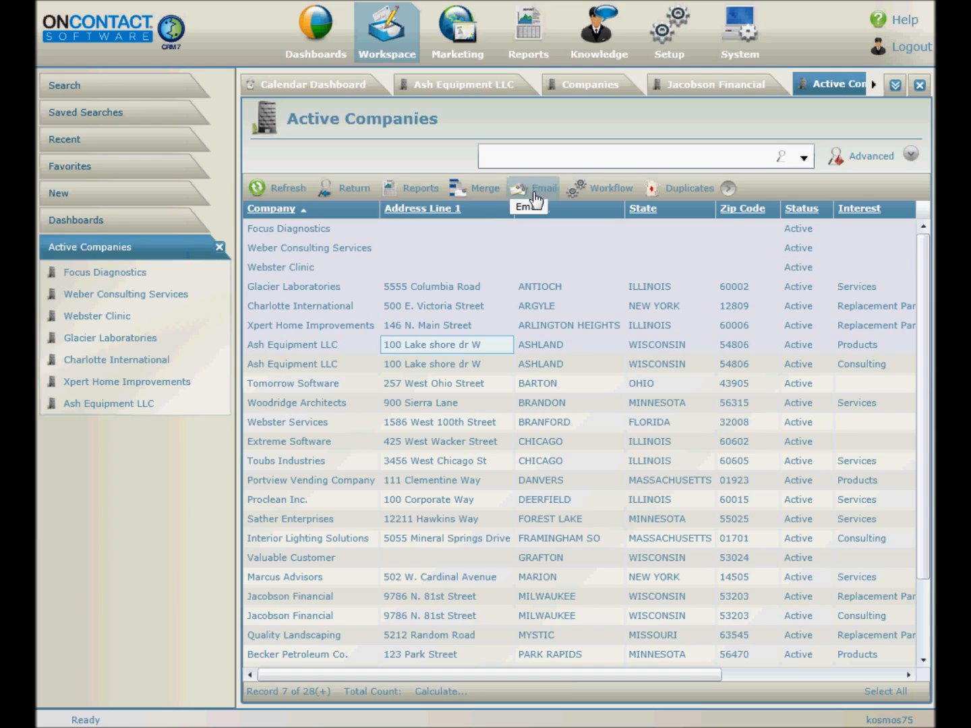
pyautogui.click(609, 189)
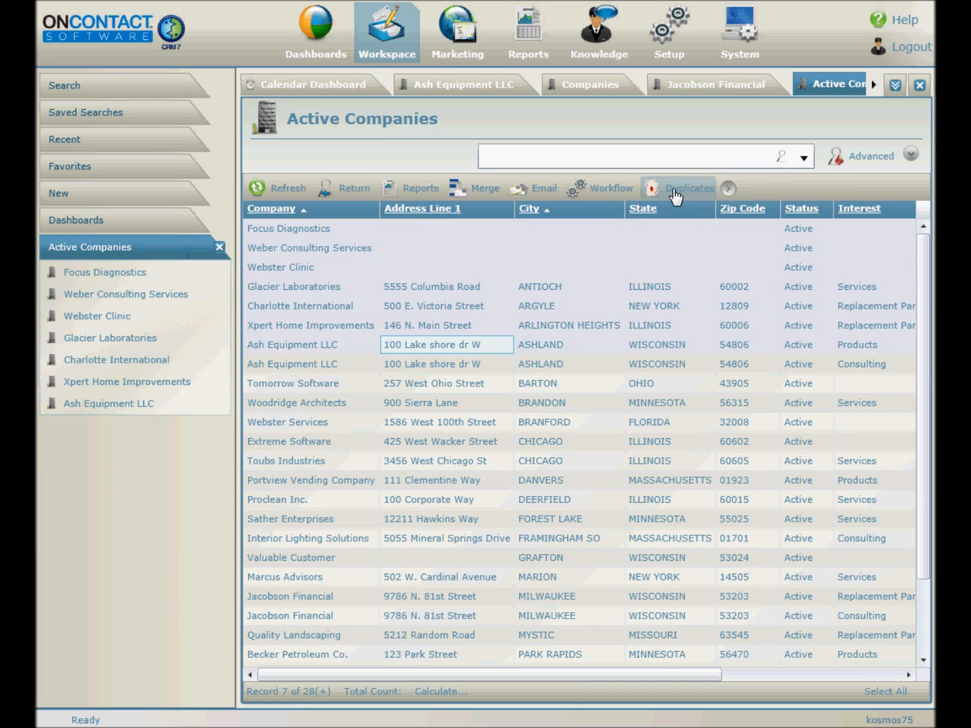
pyautogui.click(728, 192)
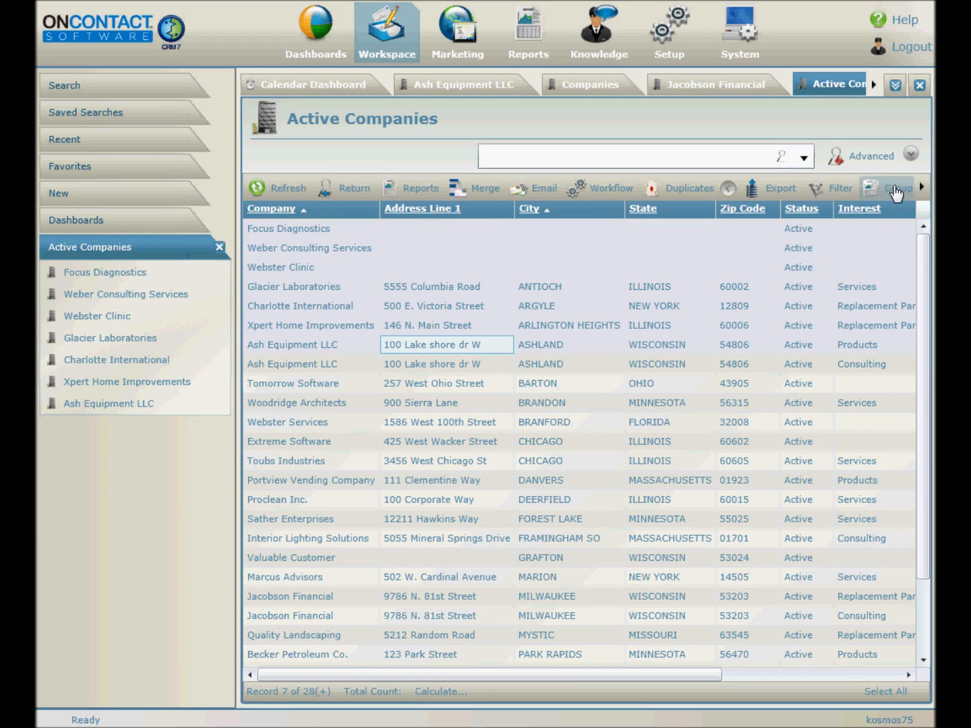
pyautogui.click(895, 194)
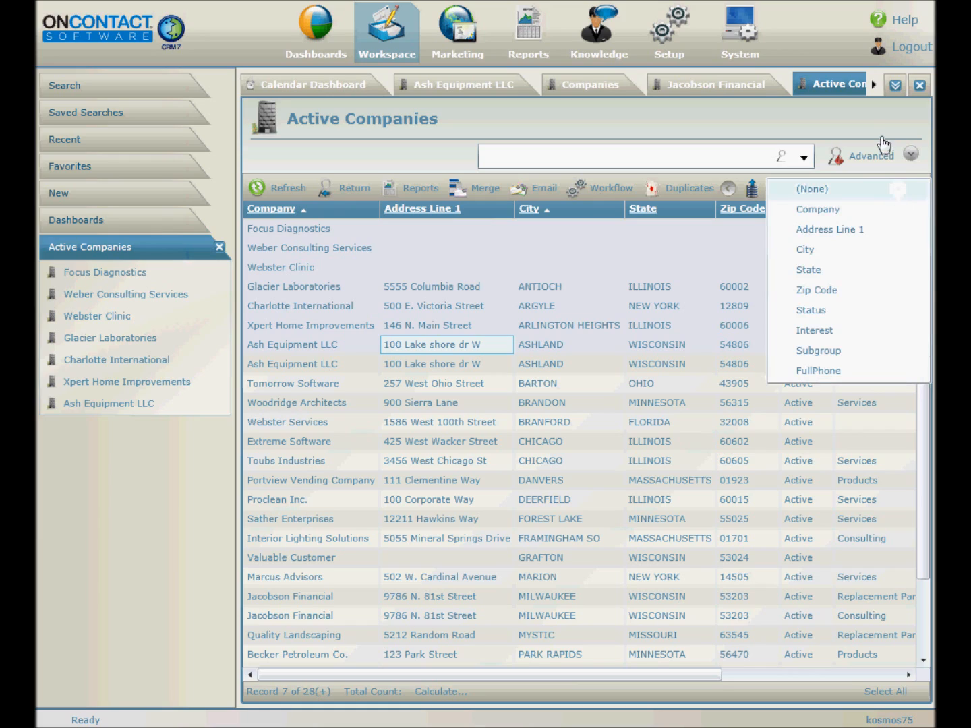
pyautogui.click(883, 126)
pyautogui.click(923, 192)
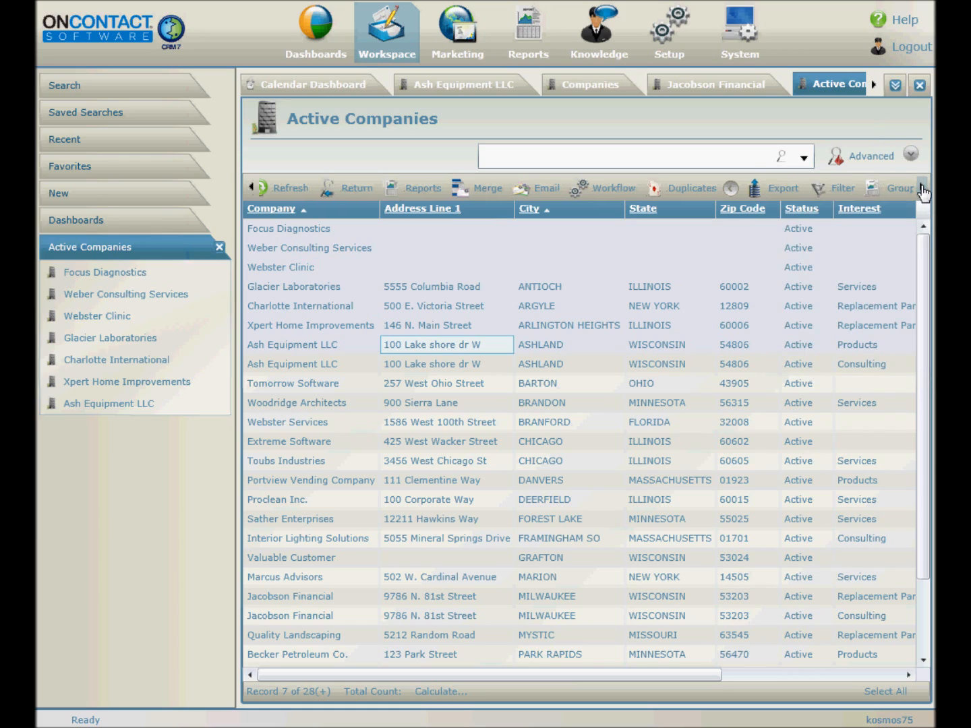
pyautogui.click(923, 193)
pyautogui.click(924, 193)
pyautogui.click(924, 193)
pyautogui.click(923, 193)
pyautogui.click(924, 192)
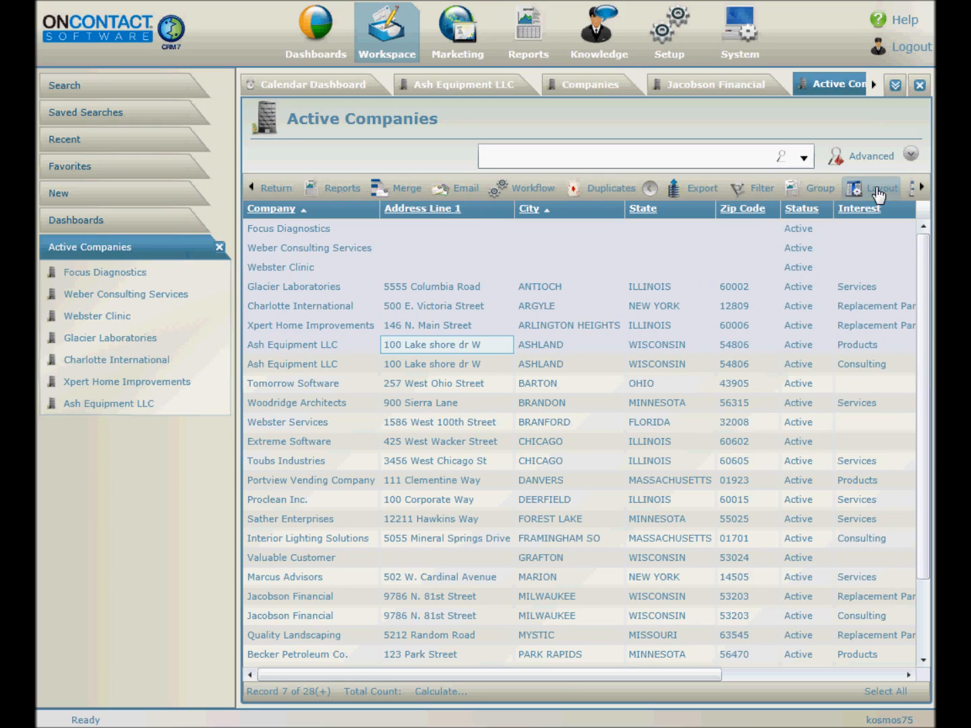
pyautogui.click(922, 192)
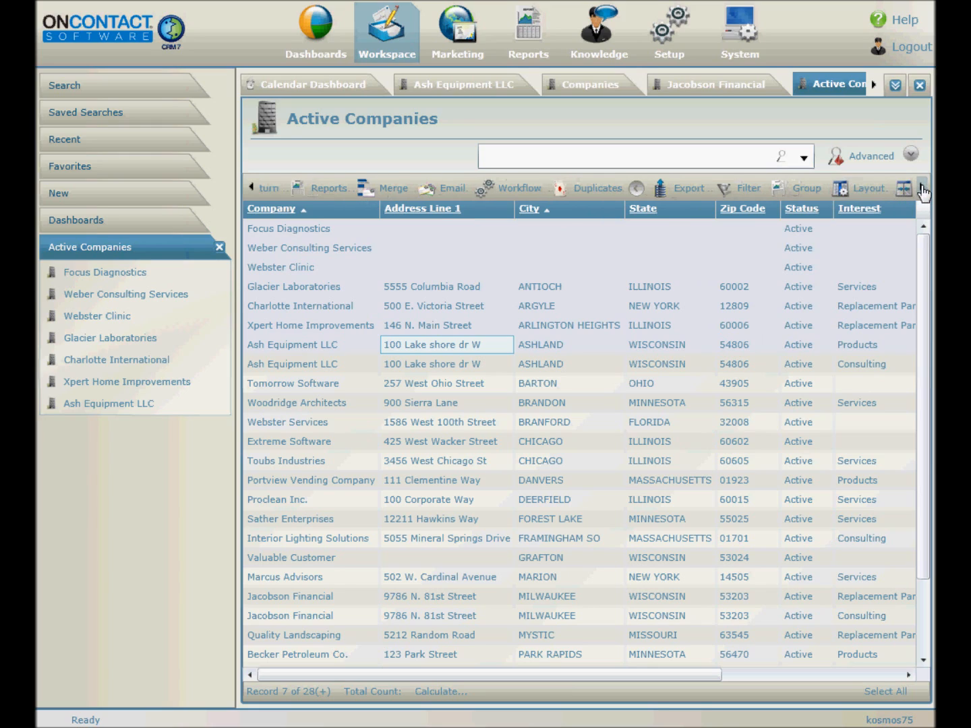
pyautogui.click(922, 191)
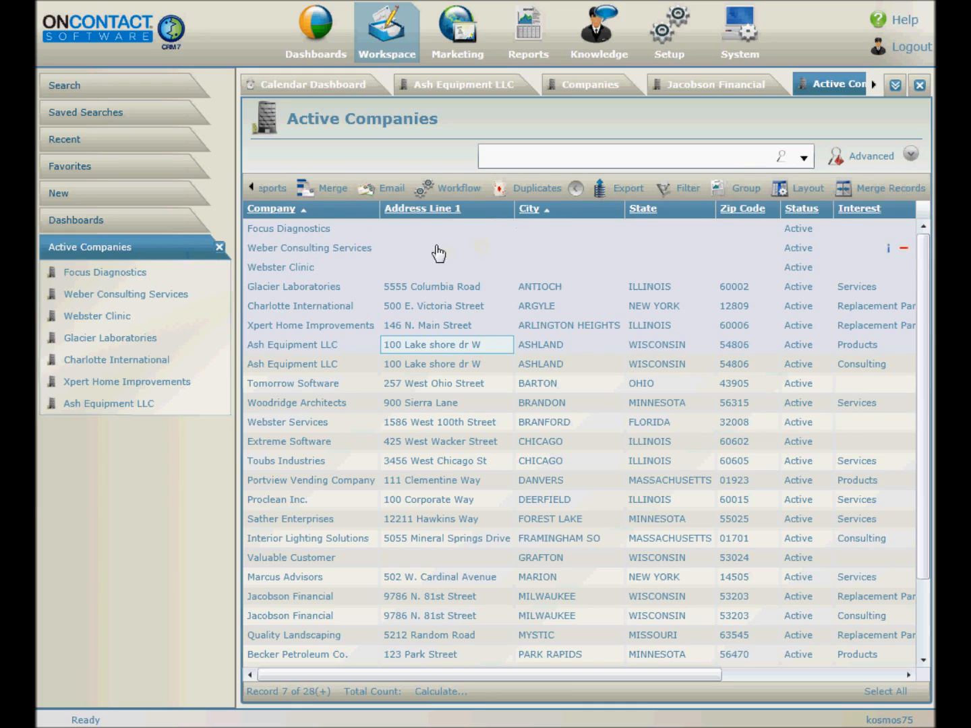
# Merge Webster Clinic and Weber Consulting Services with Weber Consulting Services as the survivor, and close the merge window
pyautogui.click(379, 250)
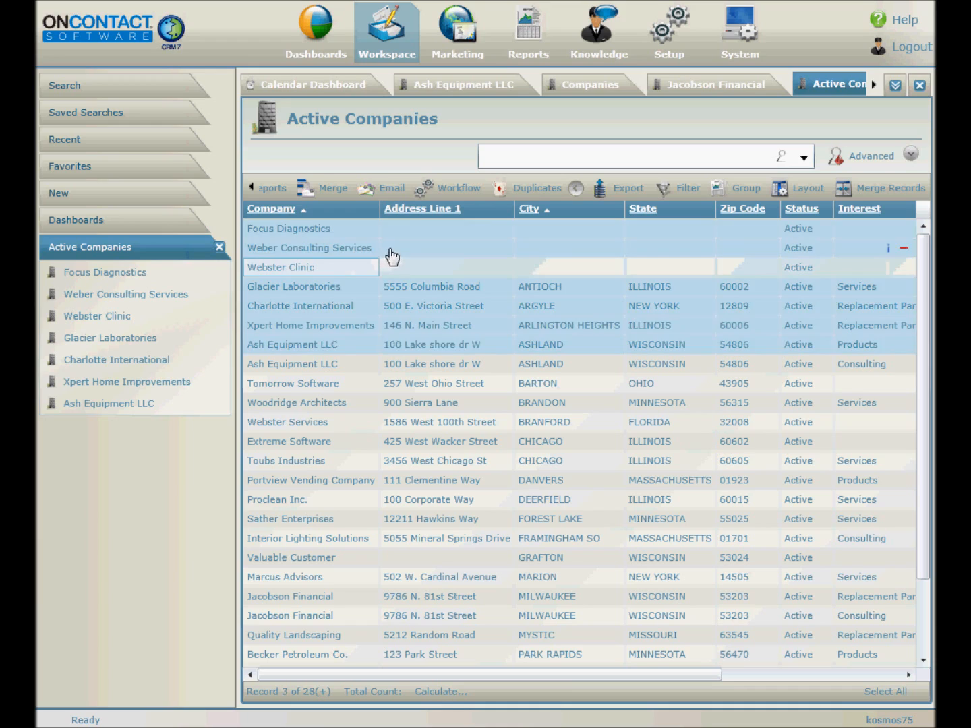
pyautogui.click(397, 271)
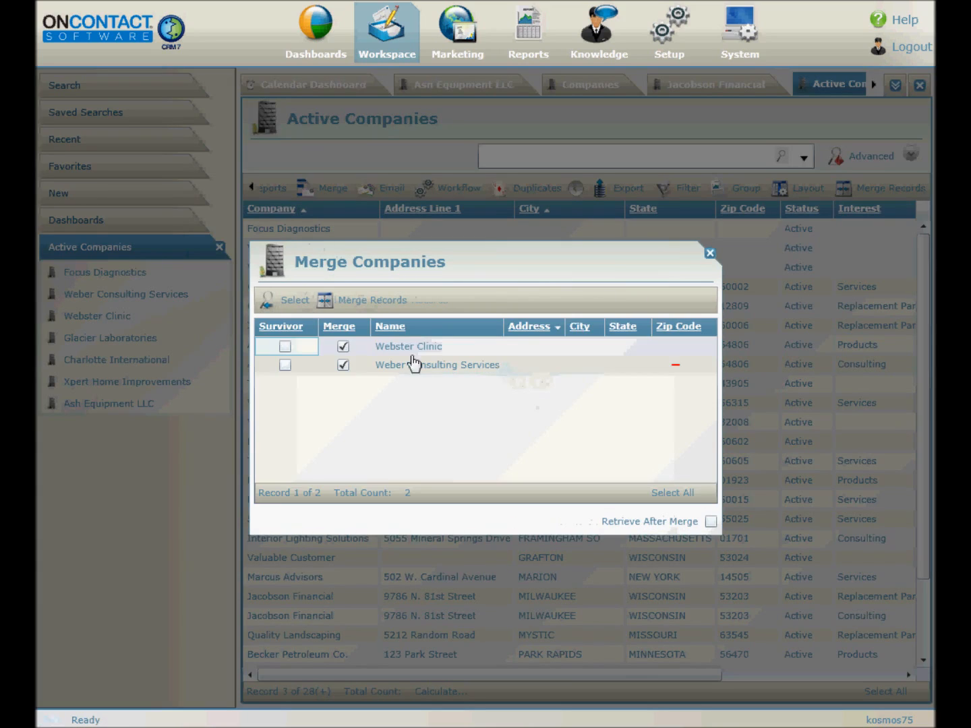
pyautogui.click(284, 364)
pyautogui.click(373, 302)
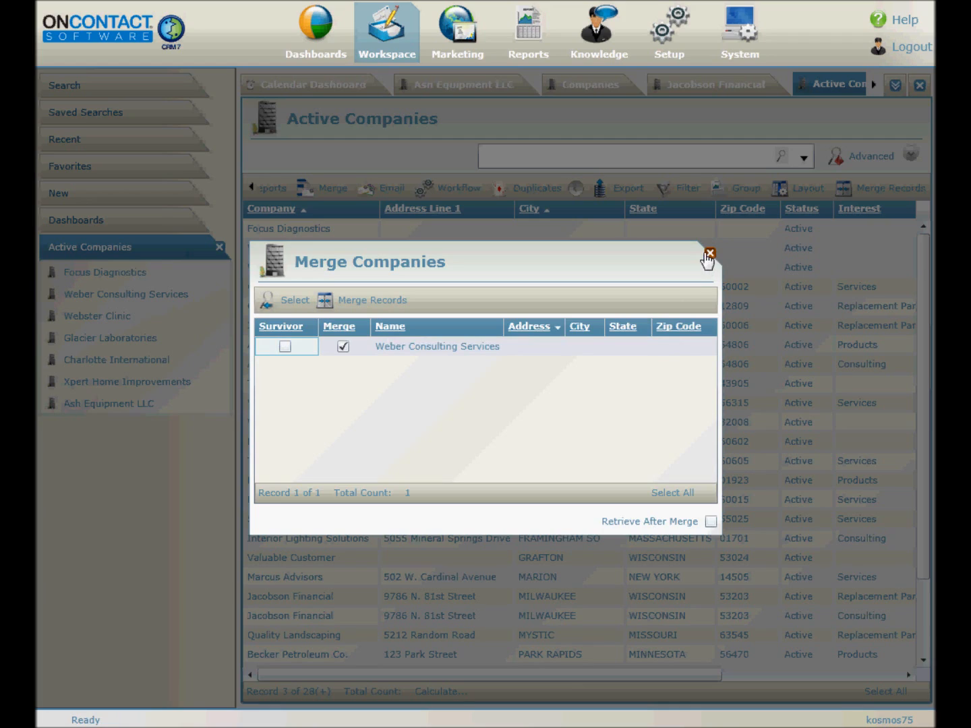
pyautogui.click(710, 254)
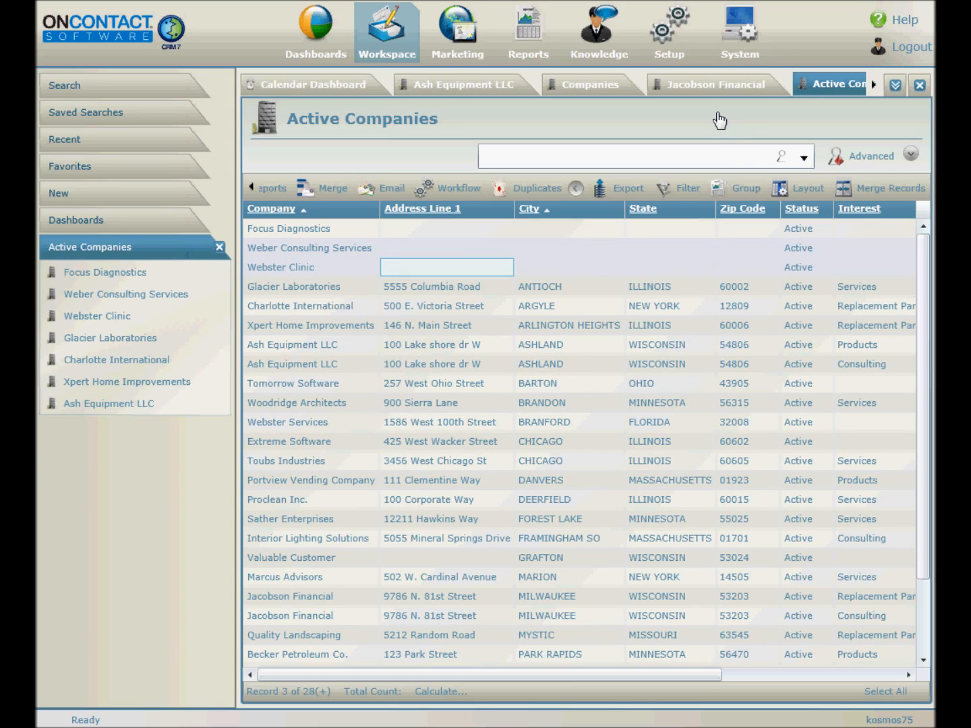
# View the About Oncontact CRM 7 information with its live chat option, and close it
pyautogui.click(896, 21)
pyautogui.click(896, 66)
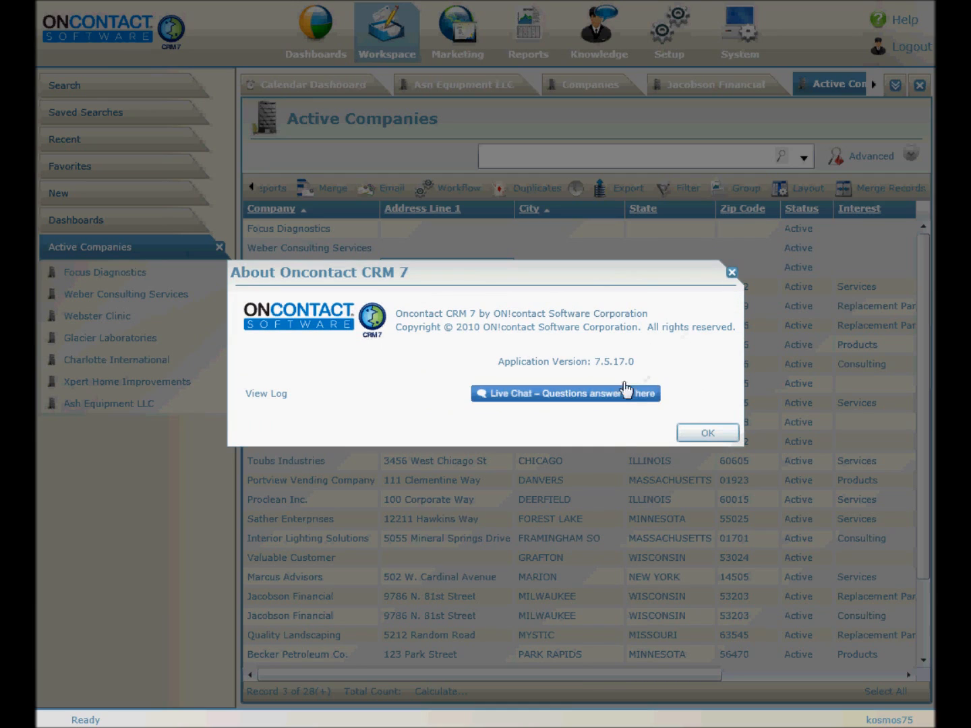
pyautogui.click(731, 272)
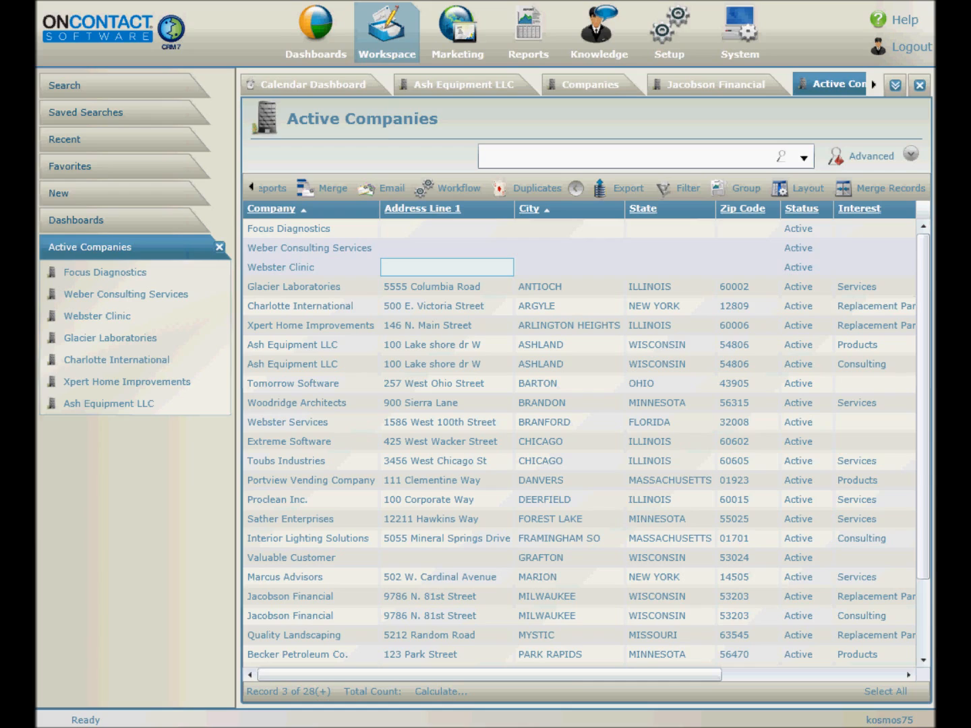